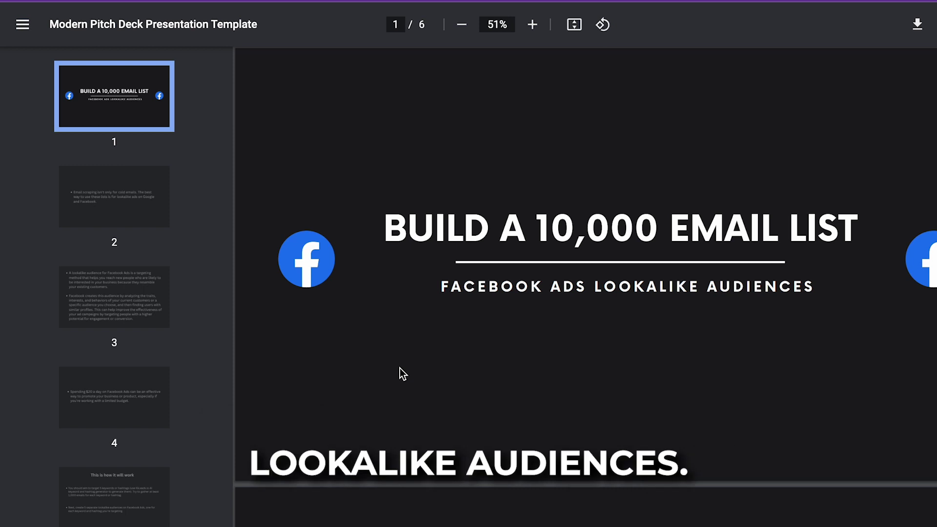
- Read through the pitch deck slides on building a 10,000 email list for Facebook Ads lookalike audiences
{"action": "scroll", "coordinate": [399, 368], "scroll_direction": "down", "scroll_amount": 5}
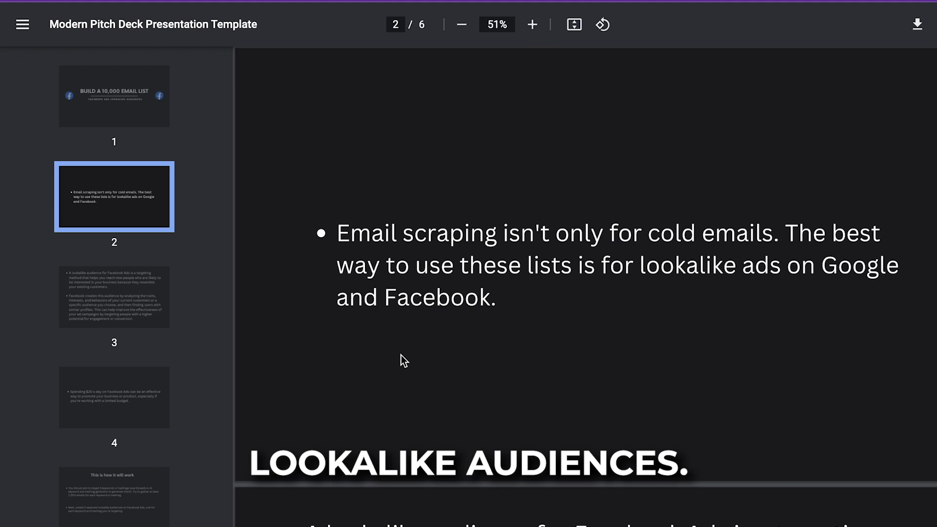
{"action": "scroll", "coordinate": [400, 355], "scroll_direction": "down", "scroll_amount": 5}
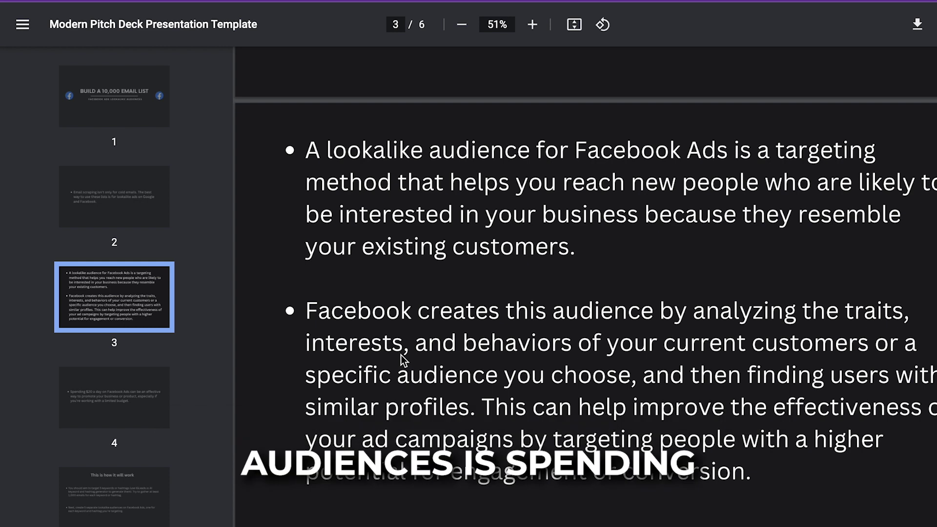
{"action": "scroll", "coordinate": [401, 356], "scroll_direction": "down", "scroll_amount": 10}
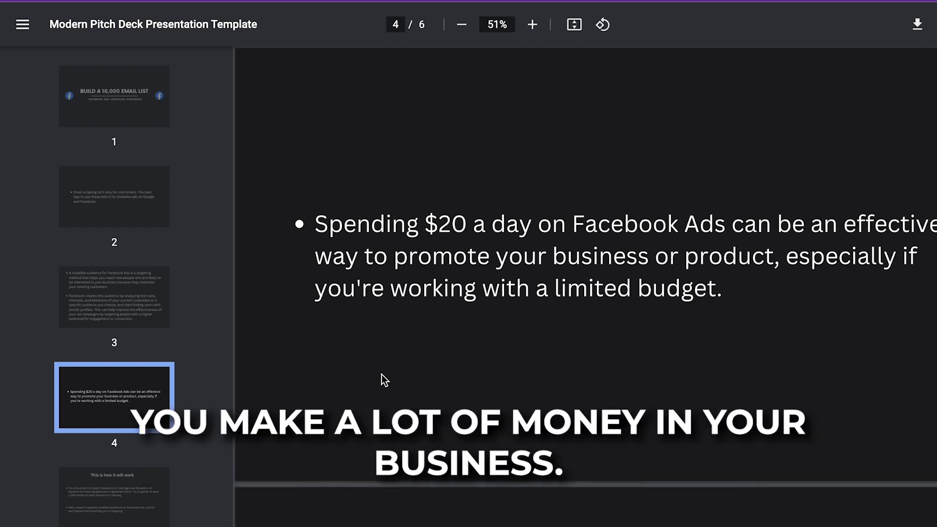
{"action": "key", "text": "Right"}
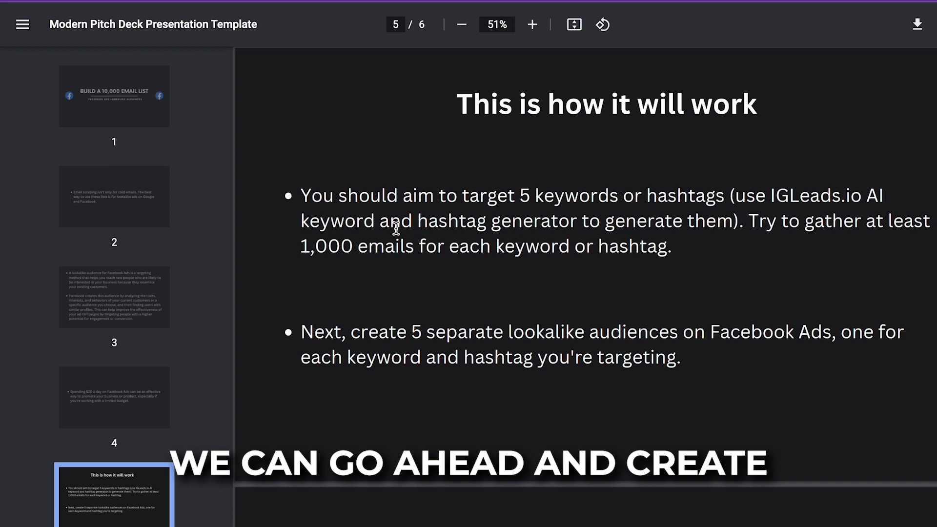
{"action": "scroll", "coordinate": [393, 325], "scroll_direction": "down", "scroll_amount": 6}
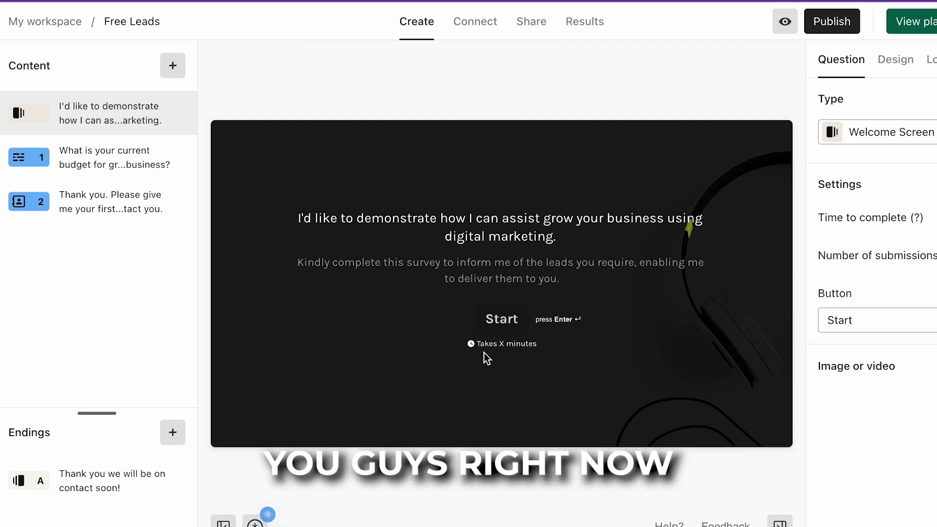
- Review the Free Leads form's welcome screen, budget question and contact info question
{"action": "left_click", "coordinate": [126, 156]}
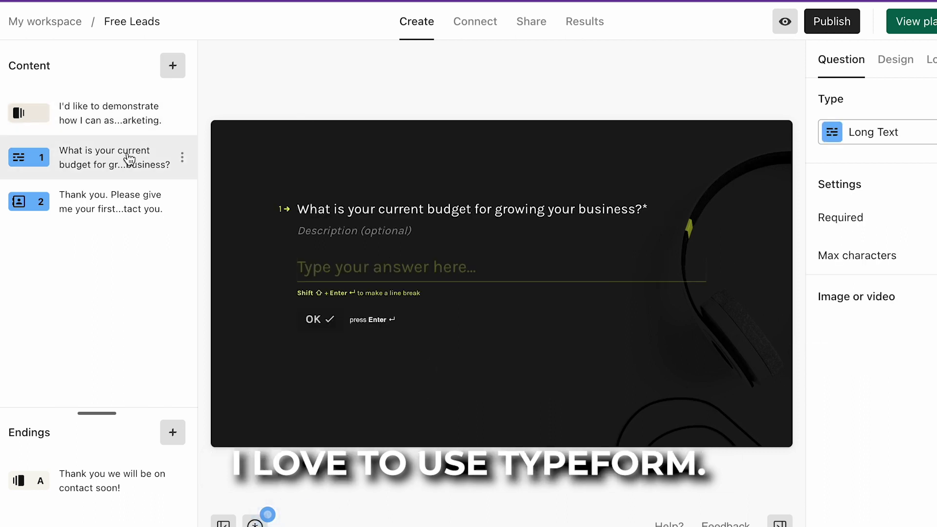
{"action": "left_click", "coordinate": [121, 128]}
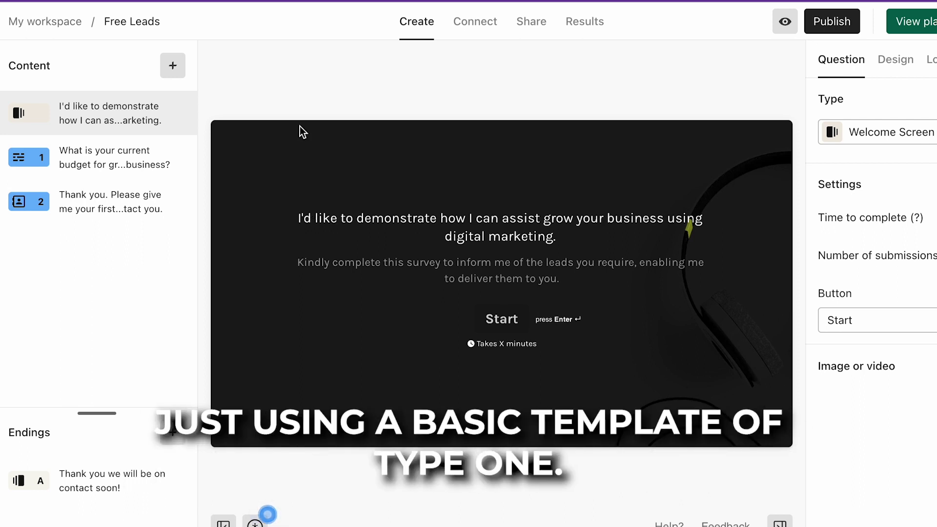
{"action": "key", "text": "Down"}
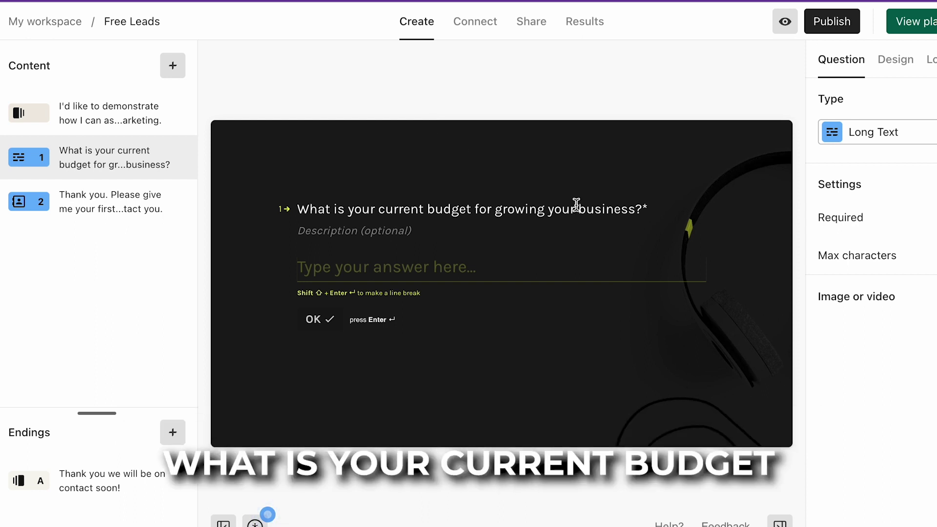
{"action": "key", "text": "Down"}
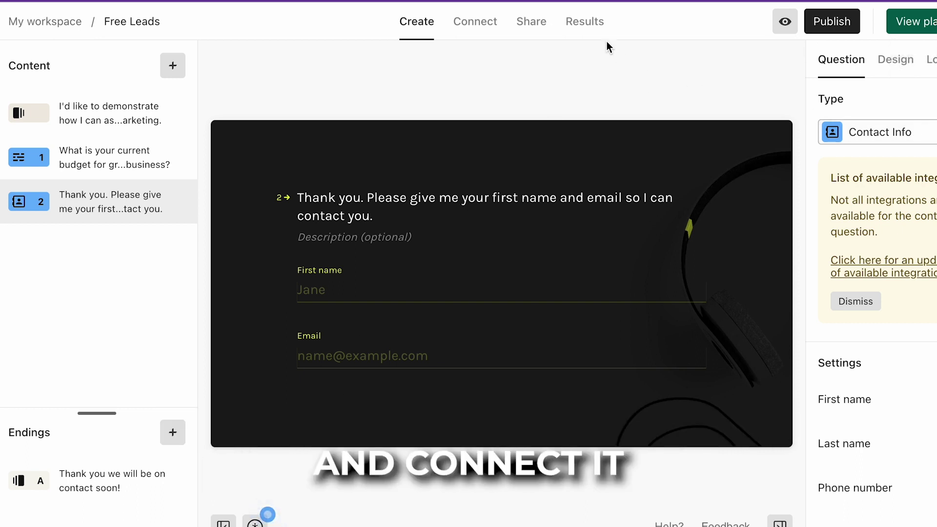
- Search the form's integrations for "mailchimp" and "kla", clear the search and return to the form editor
{"action": "left_click", "coordinate": [530, 30]}
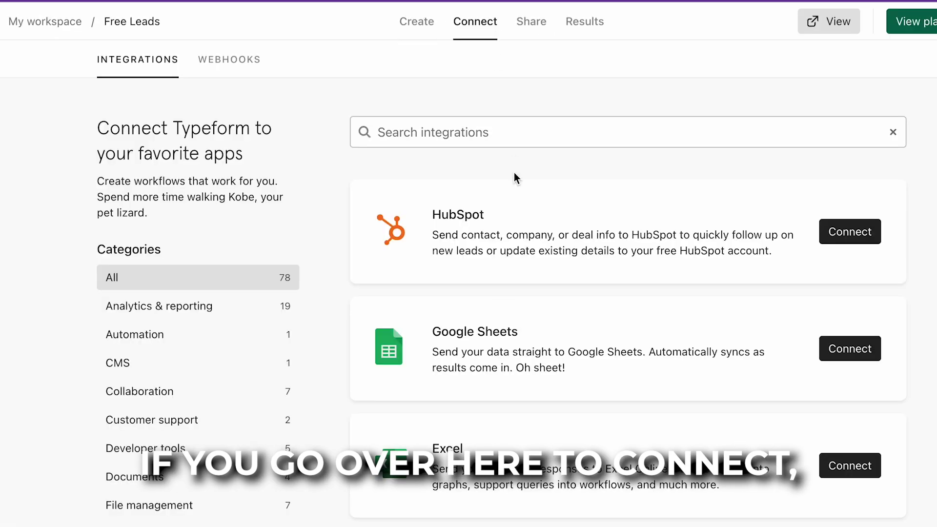
{"action": "left_click", "coordinate": [493, 144]}
{"action": "type", "text": "mailchimp"}
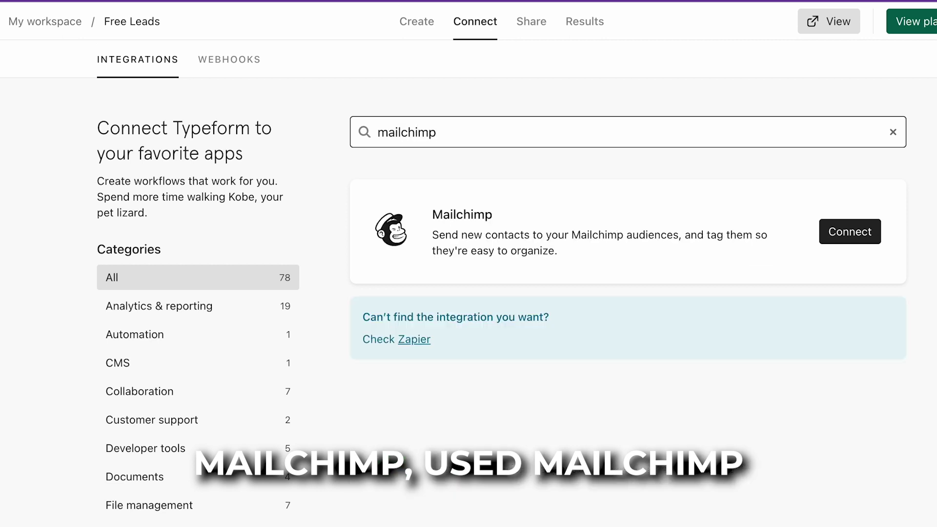
{"action": "left_click_drag", "start_coordinate": [479, 145], "coordinate": [224, 144]}
{"action": "type", "text": "kla"}
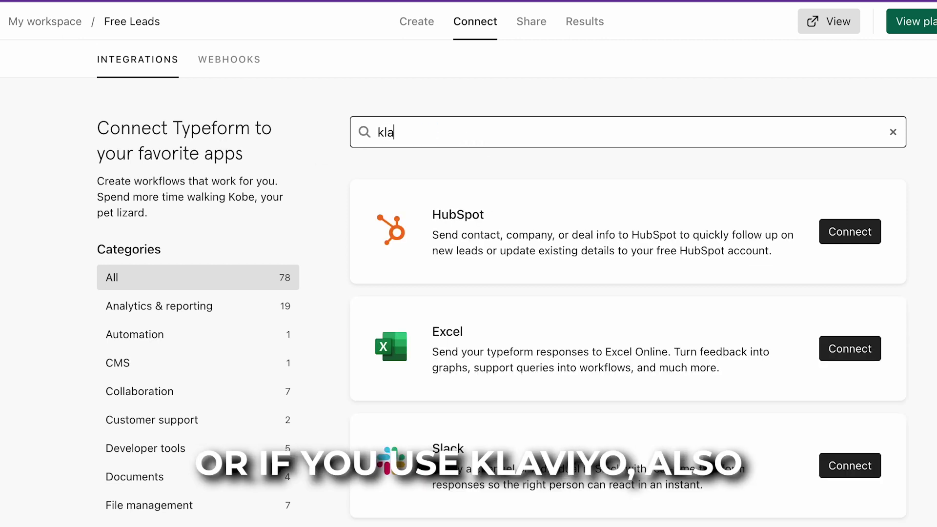
{"action": "left_click_drag", "start_coordinate": [412, 132], "coordinate": [348, 129]}
{"action": "key", "text": "BackSpace"}
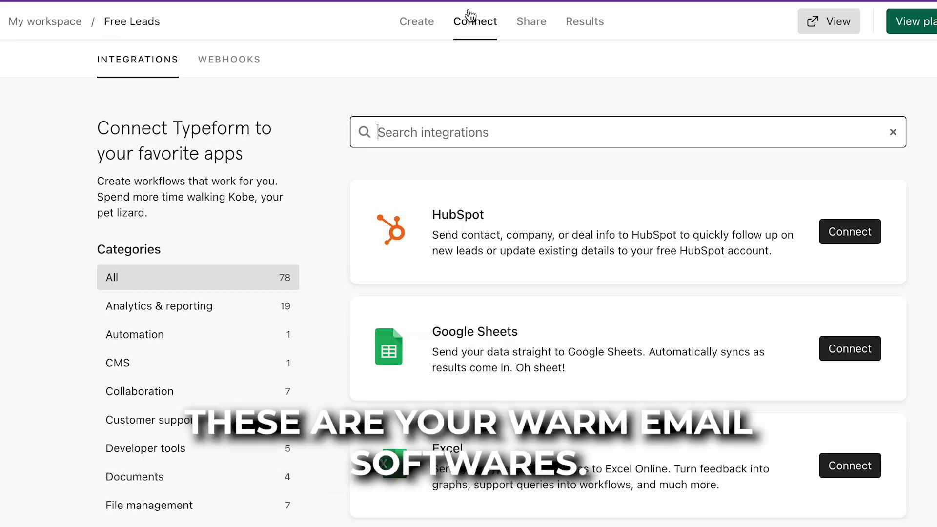
{"action": "left_click", "coordinate": [416, 21]}
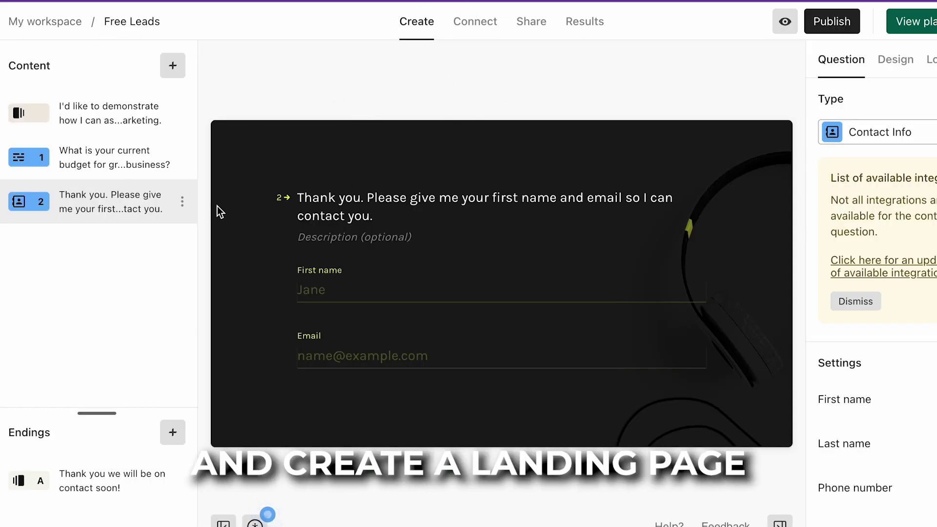
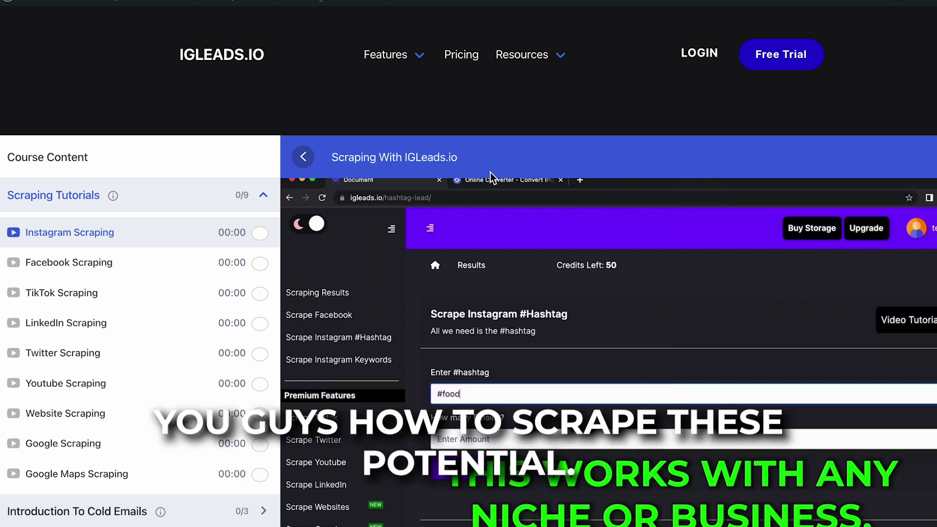
- Look over the IGLeads scraping results and open the LinkedIn scraper
{"action": "scroll", "coordinate": [452, 351], "scroll_direction": "down", "scroll_amount": 4}
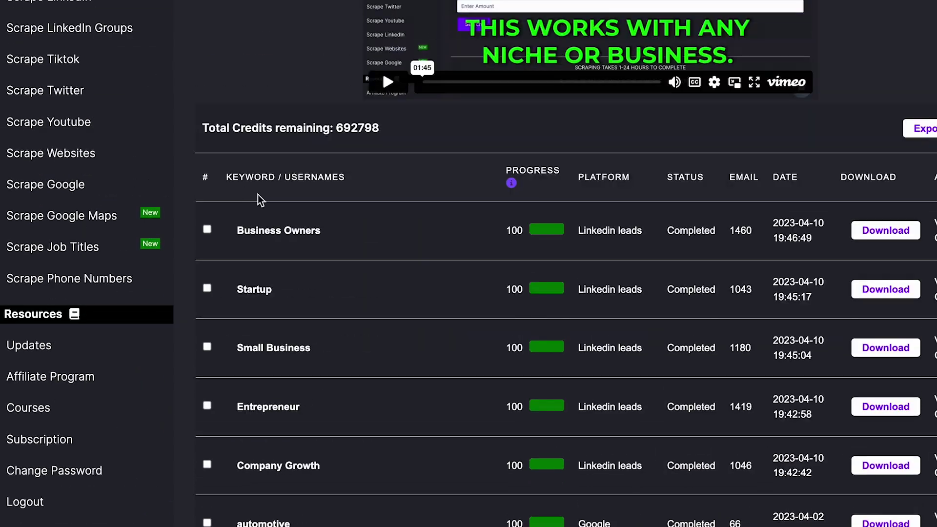
{"action": "scroll", "coordinate": [578, 340], "scroll_direction": "up", "scroll_amount": 1}
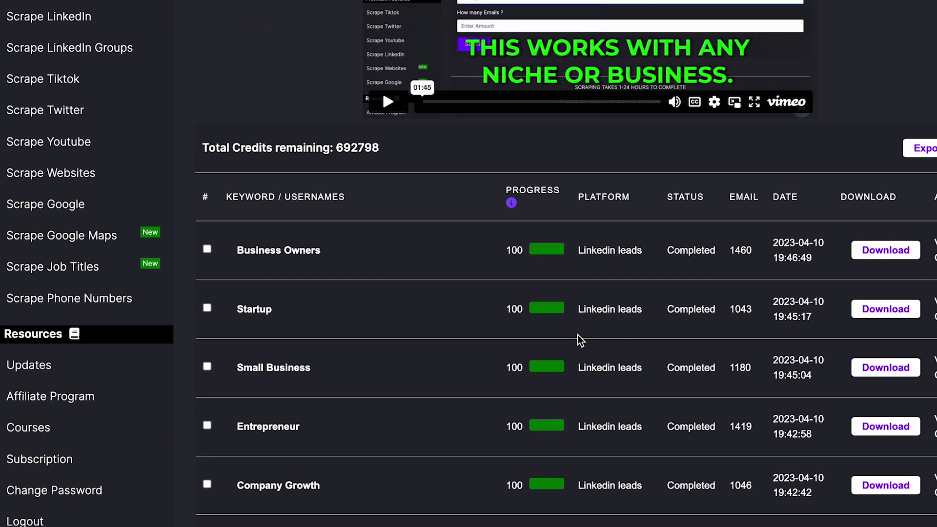
{"action": "scroll", "coordinate": [578, 336], "scroll_direction": "up", "scroll_amount": 3}
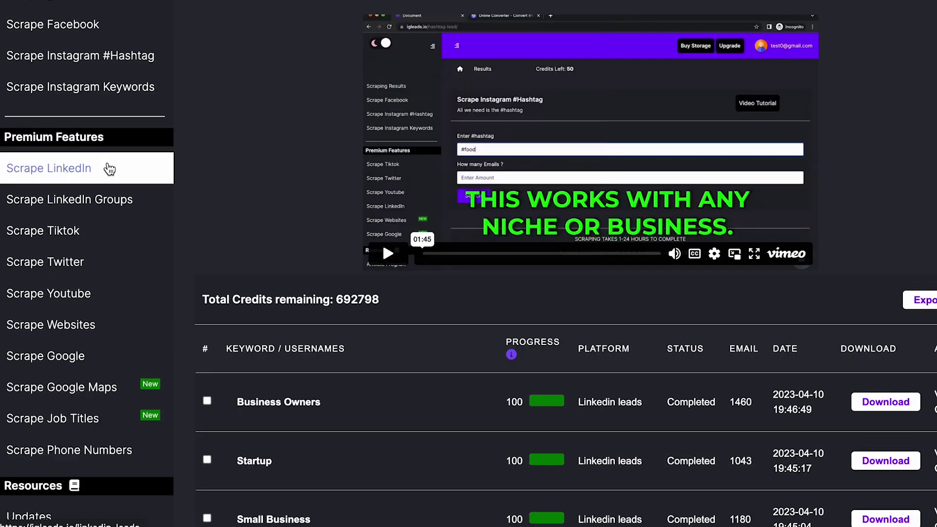
{"action": "left_click", "coordinate": [109, 168]}
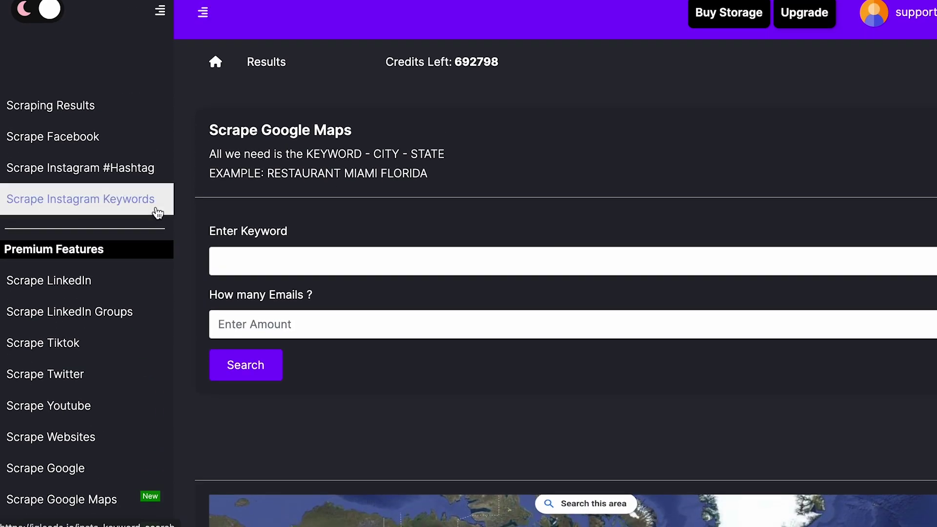
{"action": "left_click", "coordinate": [77, 283]}
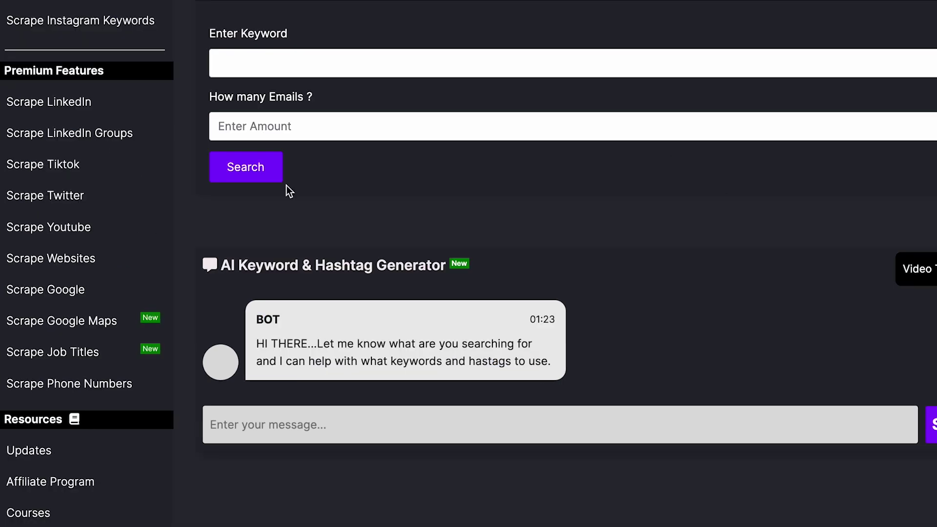
- Return to the scraping results and review the completed LinkedIn keyword lists
{"action": "scroll", "coordinate": [329, 239], "scroll_direction": "up", "scroll_amount": 3}
{"action": "left_click", "coordinate": [334, 183]}
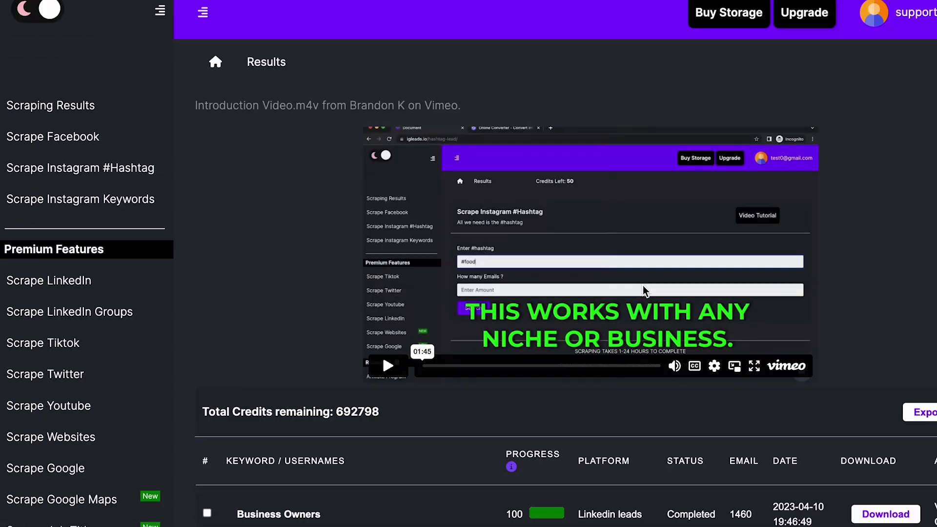
{"action": "scroll", "coordinate": [642, 285], "scroll_direction": "down", "scroll_amount": 8}
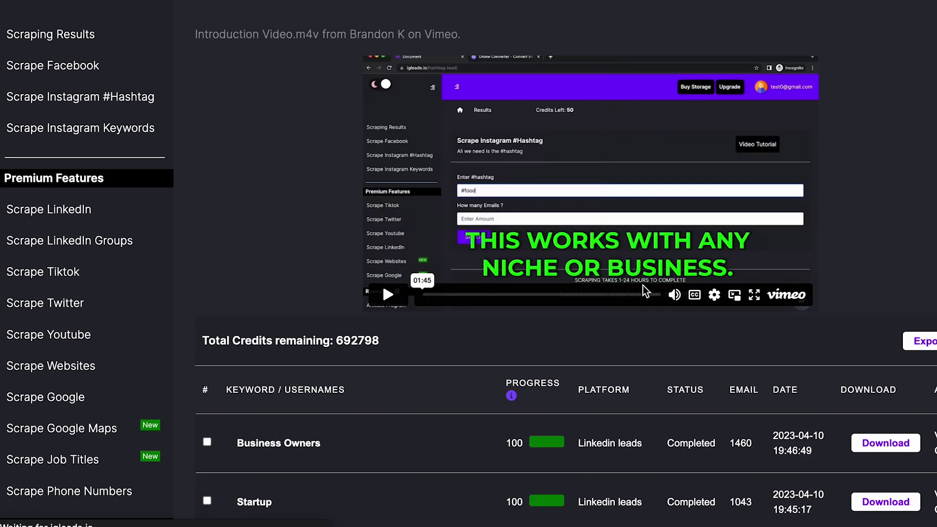
{"action": "scroll", "coordinate": [642, 286], "scroll_direction": "up", "scroll_amount": 1}
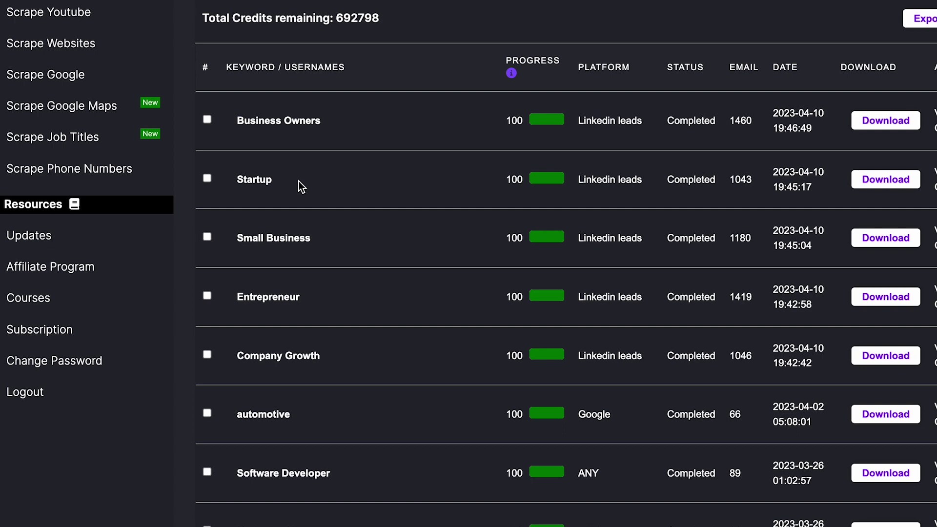
{"action": "scroll", "coordinate": [298, 180], "scroll_direction": "up", "scroll_amount": 5}
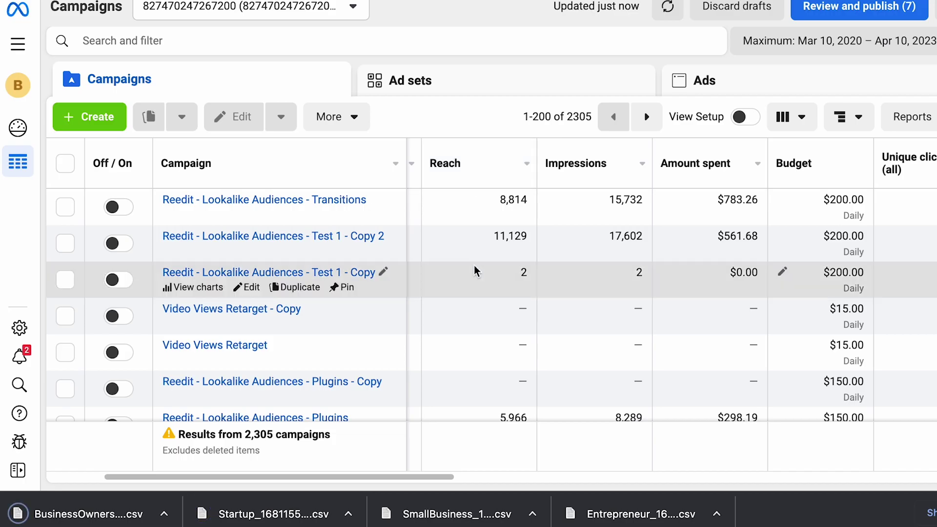
{"action": "scroll", "coordinate": [473, 264], "scroll_direction": "down", "scroll_amount": 1}
{"action": "scroll", "coordinate": [473, 271], "scroll_direction": "up", "scroll_amount": 1}
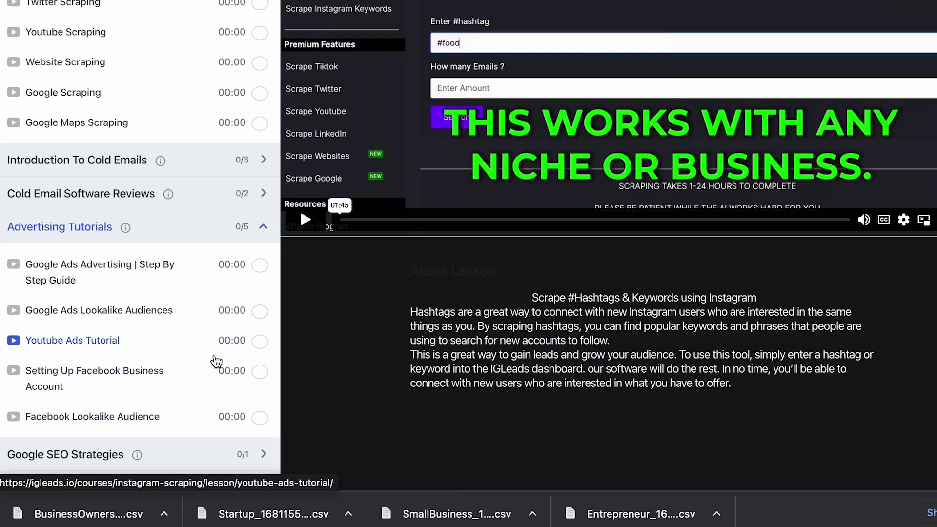
{"action": "scroll", "coordinate": [355, 338], "scroll_direction": "up", "scroll_amount": 5}
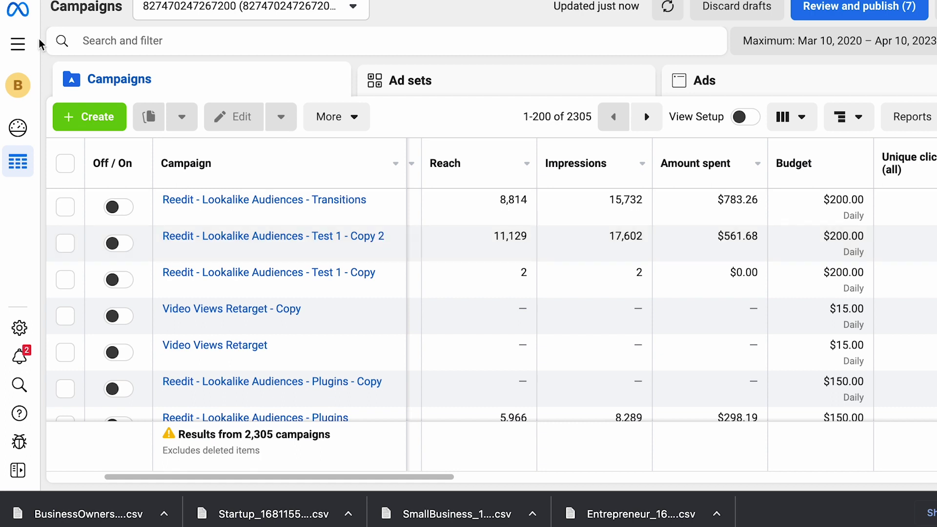
- Open Audiences from the Meta Ads Manager tools and look through the existing audiences
{"action": "left_click", "coordinate": [20, 44]}
{"action": "scroll", "coordinate": [242, 211], "scroll_direction": "down", "scroll_amount": 1}
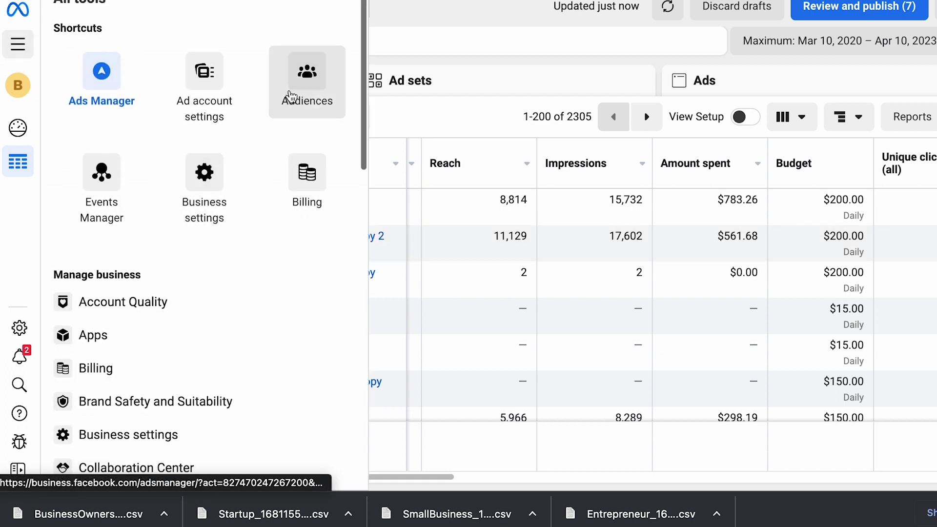
{"action": "left_click", "coordinate": [293, 94]}
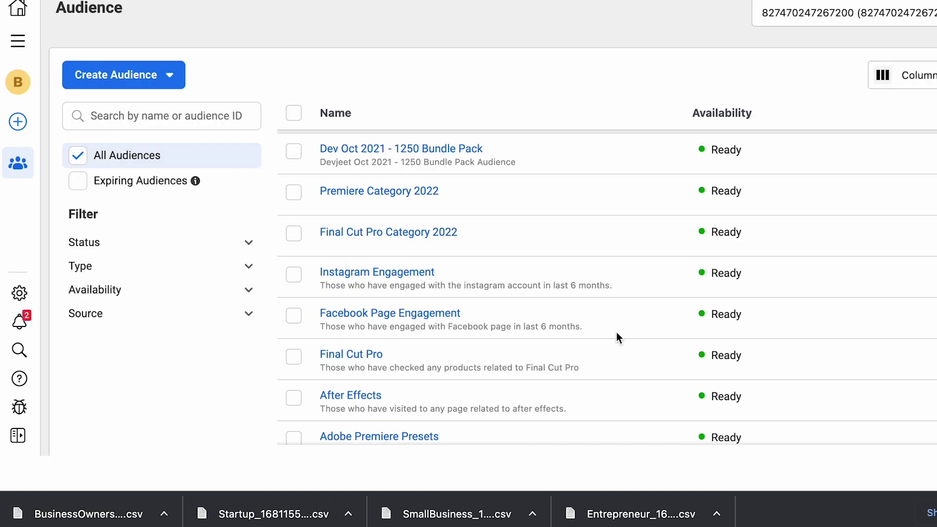
{"action": "scroll", "coordinate": [617, 332], "scroll_direction": "down", "scroll_amount": 15}
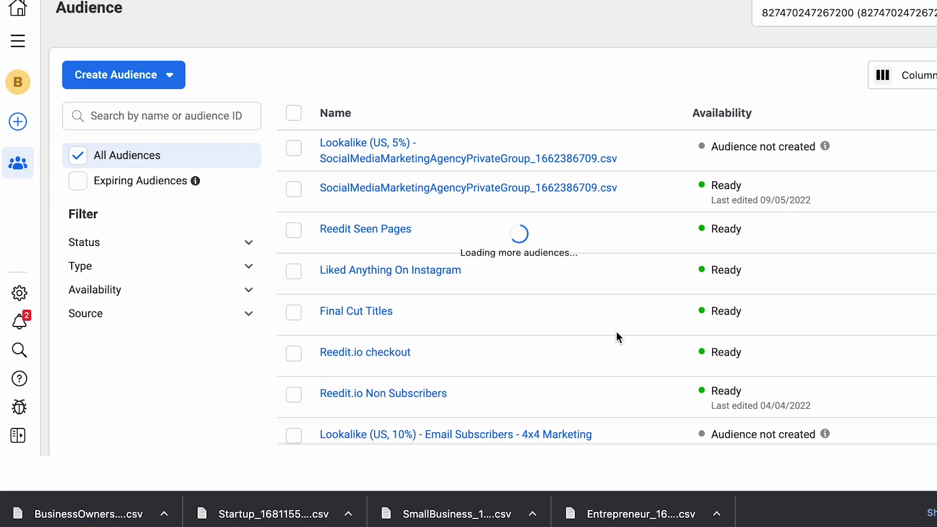
- Start creating a custom audience with Customer list as its source
{"action": "left_click", "coordinate": [146, 79]}
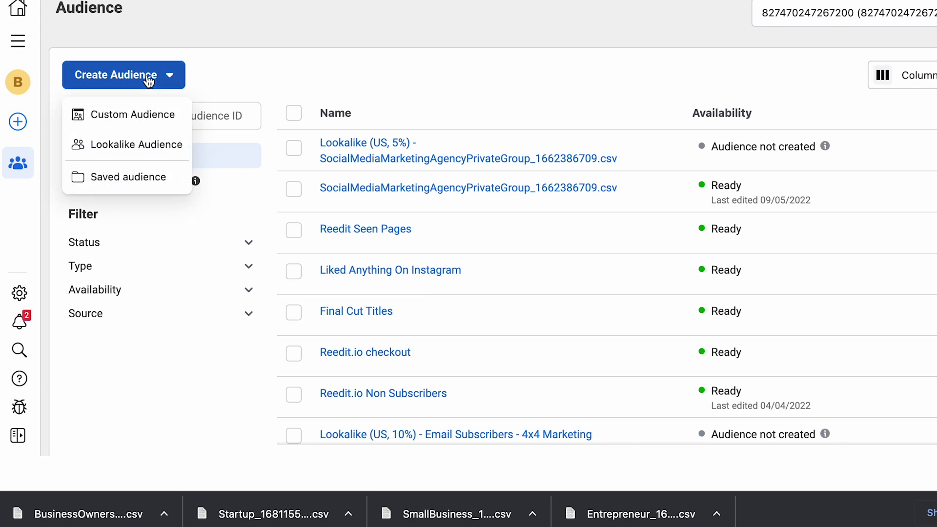
{"action": "left_click", "coordinate": [156, 117]}
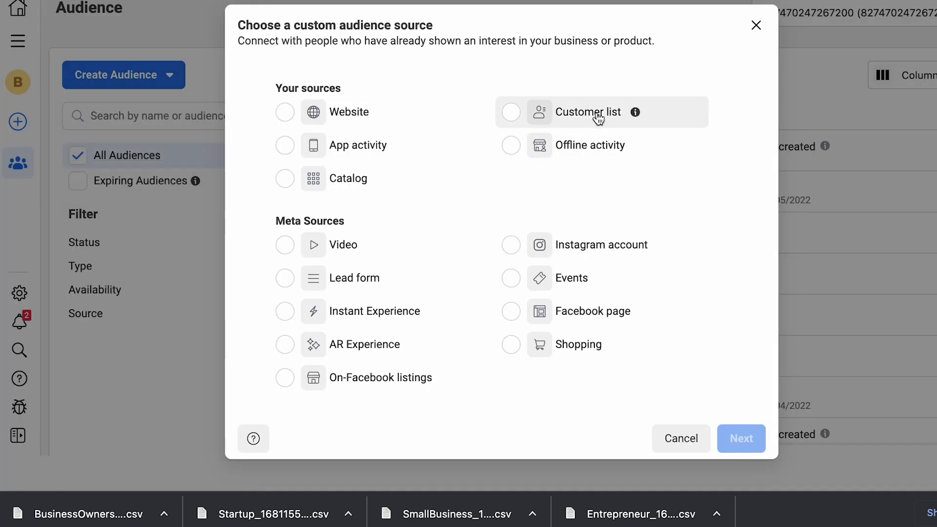
{"action": "left_click", "coordinate": [511, 114]}
{"action": "left_click", "coordinate": [738, 432]}
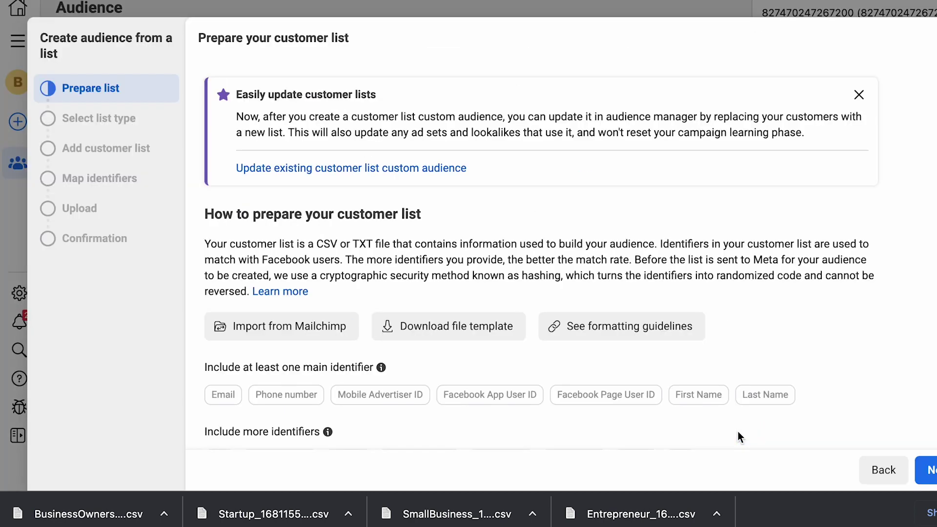
- Go past the list preparation guidance and specify that the customer list doesn't include customer value
{"action": "scroll", "coordinate": [520, 254], "scroll_direction": "down", "scroll_amount": 3}
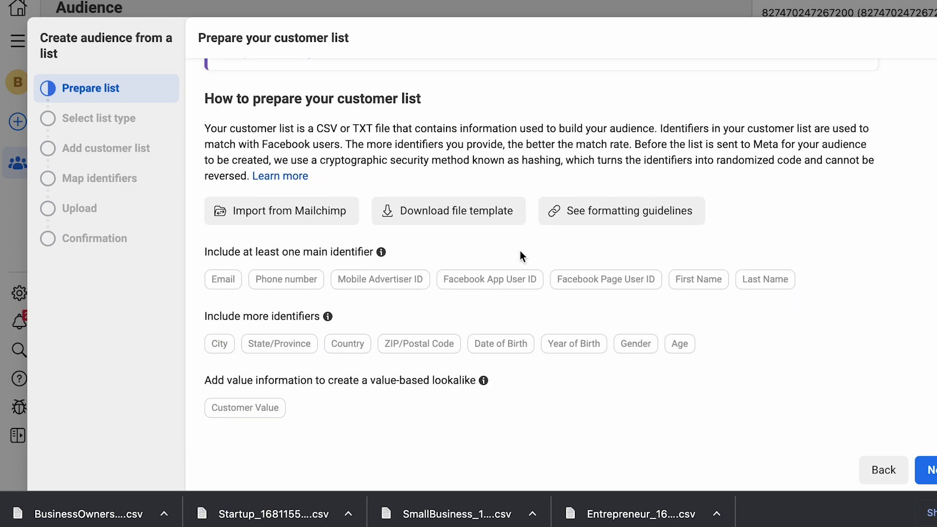
{"action": "scroll", "coordinate": [520, 254], "scroll_direction": "up", "scroll_amount": 3}
{"action": "scroll", "coordinate": [796, 308], "scroll_direction": "down", "scroll_amount": 3}
{"action": "left_click", "coordinate": [929, 470]}
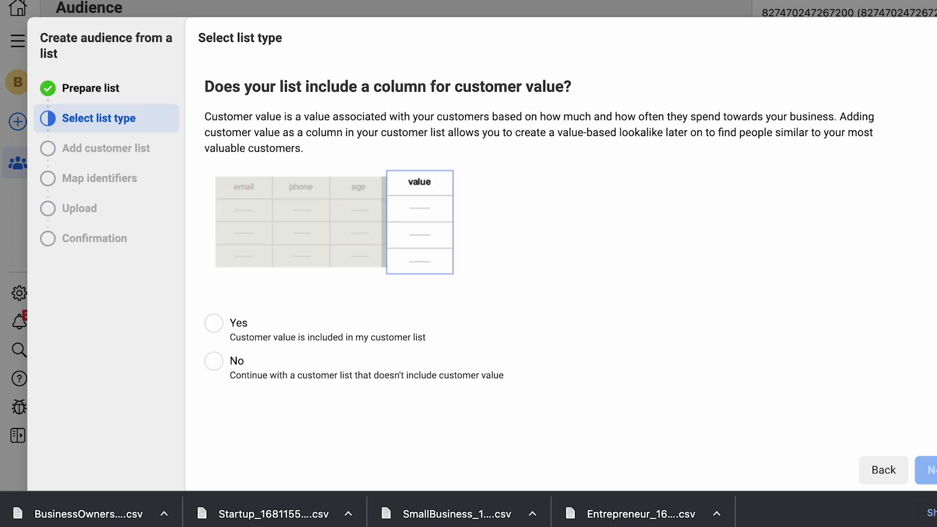
{"action": "left_click", "coordinate": [243, 365]}
{"action": "left_click", "coordinate": [929, 470]}
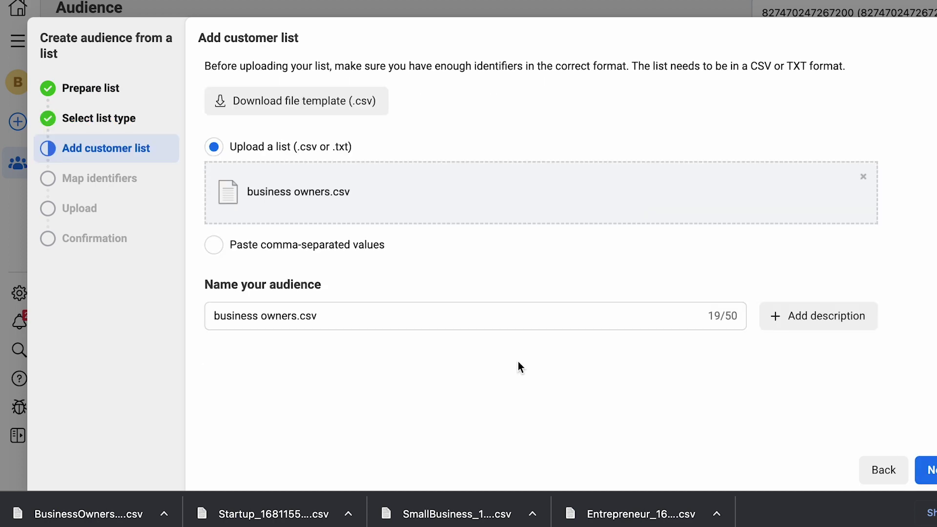
- Upload the business owners.csv customer list and start creating a lookalike audience from it
{"action": "left_click", "coordinate": [929, 470]}
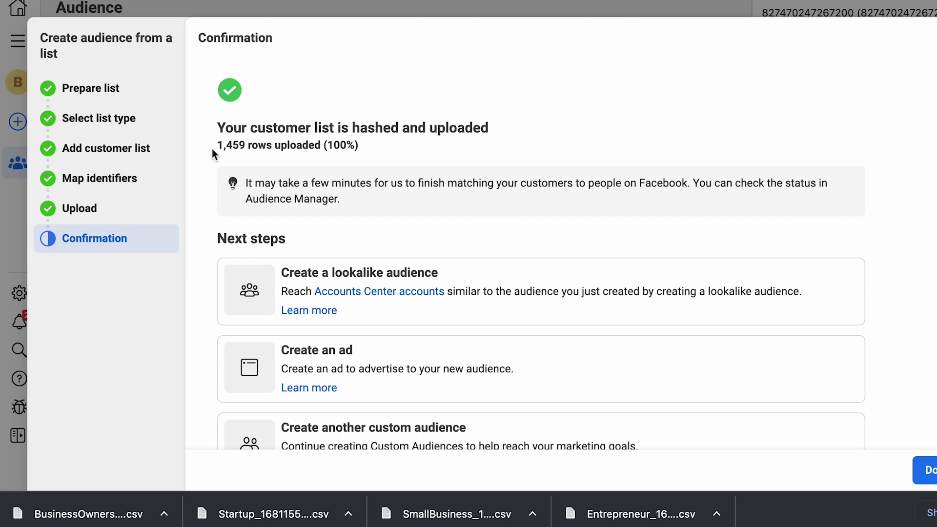
{"action": "scroll", "coordinate": [400, 241], "scroll_direction": "down", "scroll_amount": 2}
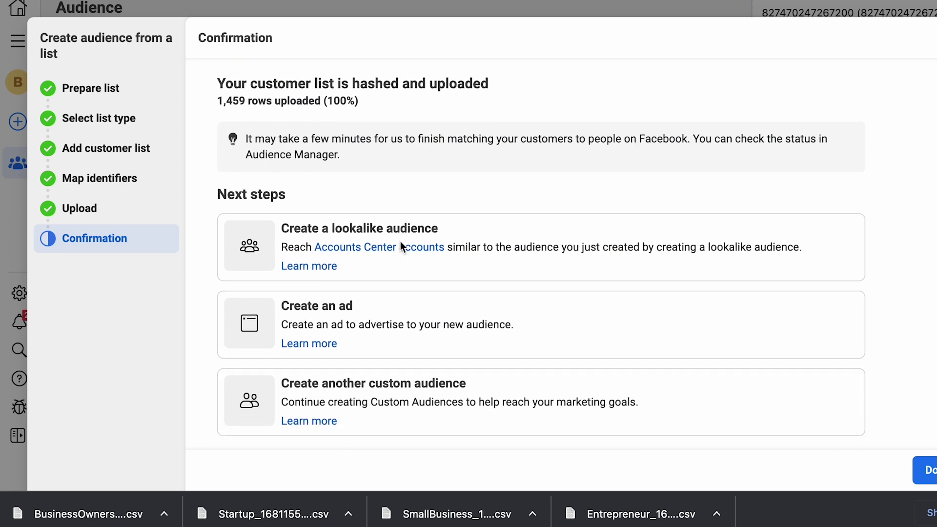
{"action": "left_click", "coordinate": [445, 229]}
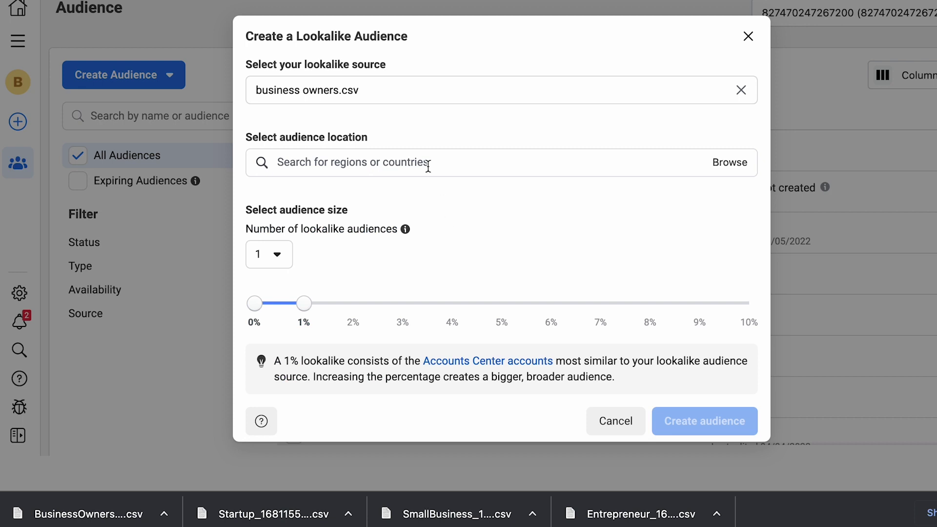
- Set the lookalike's audience location to United States and create a single 1% lookalike audience
{"action": "left_click", "coordinate": [427, 166]}
{"action": "type", "text": "uni"}
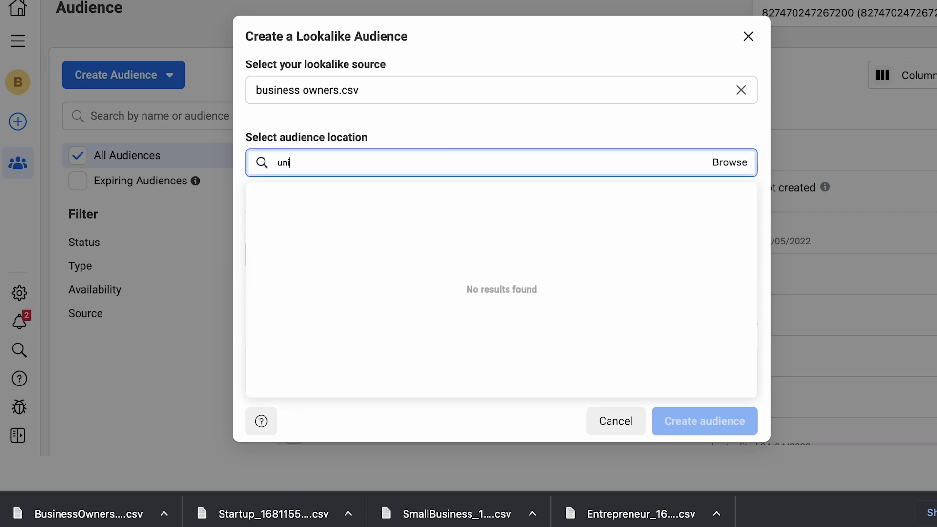
{"action": "type", "text": "ted"}
{"action": "left_click", "coordinate": [372, 243]}
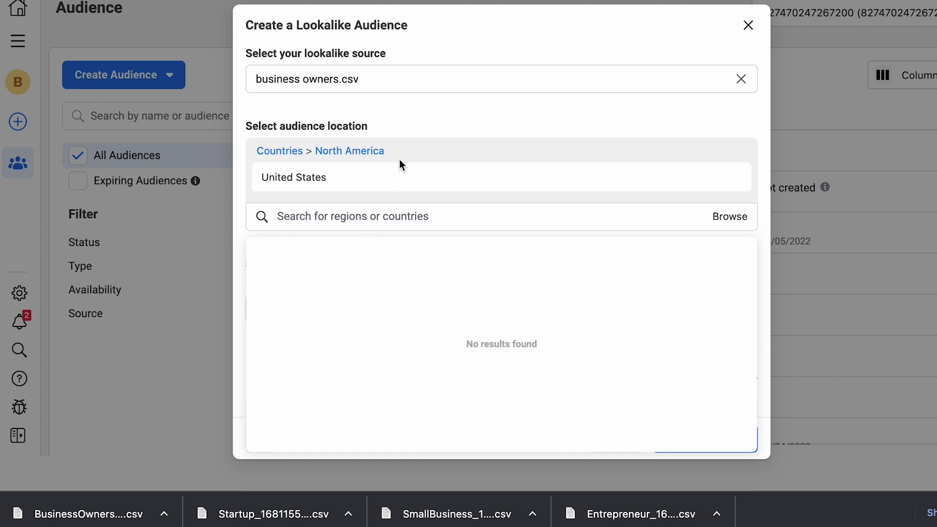
{"action": "left_click", "coordinate": [425, 120]}
{"action": "scroll", "coordinate": [333, 345], "scroll_direction": "down", "scroll_amount": 3}
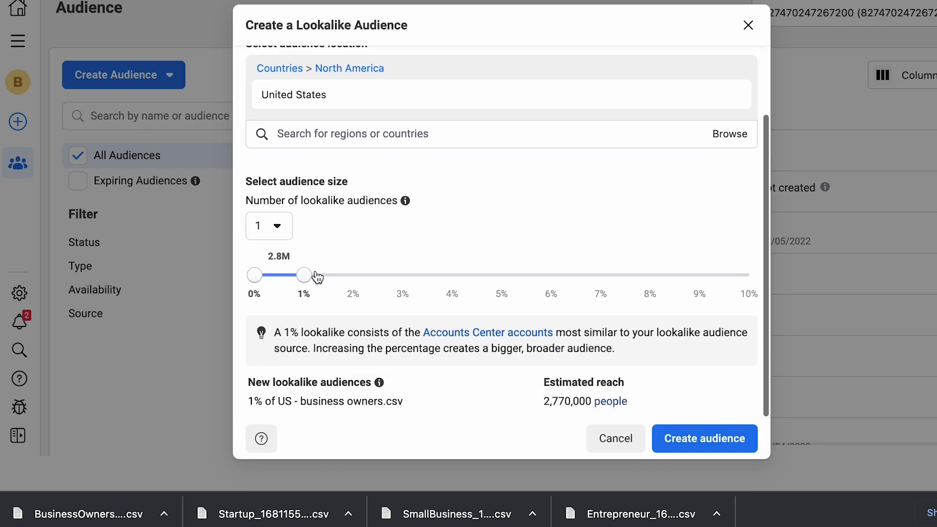
{"action": "mouse_move", "coordinate": [413, 205]}
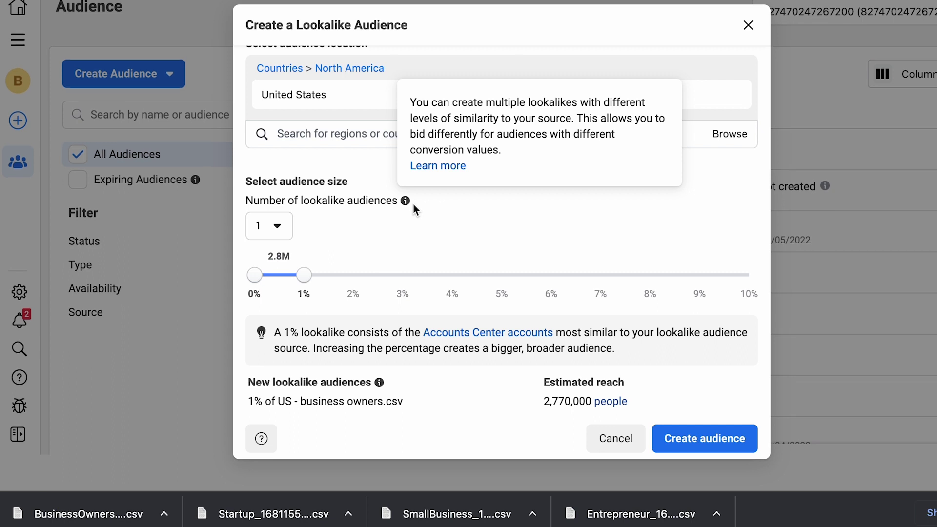
{"action": "left_click", "coordinate": [731, 438]}
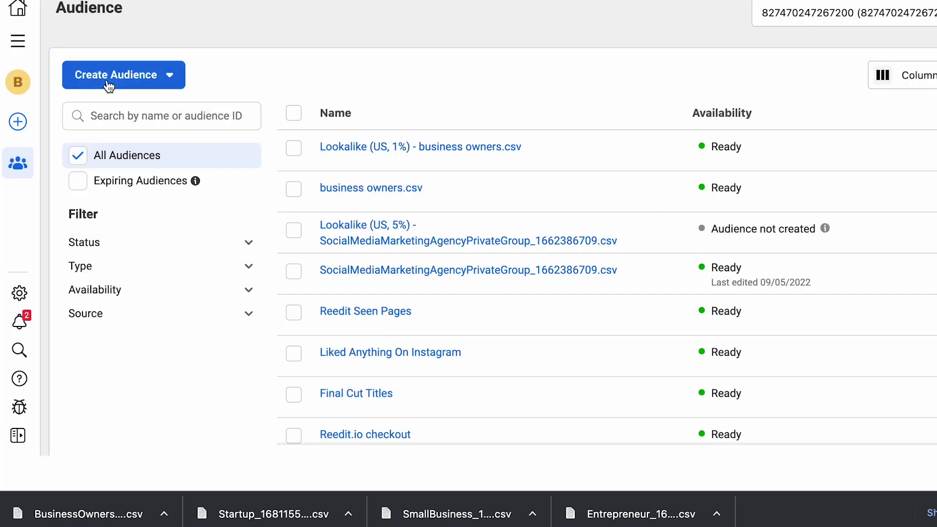
- Switch from Audiences to the Ads Manager campaigns list
{"action": "left_click", "coordinate": [20, 41]}
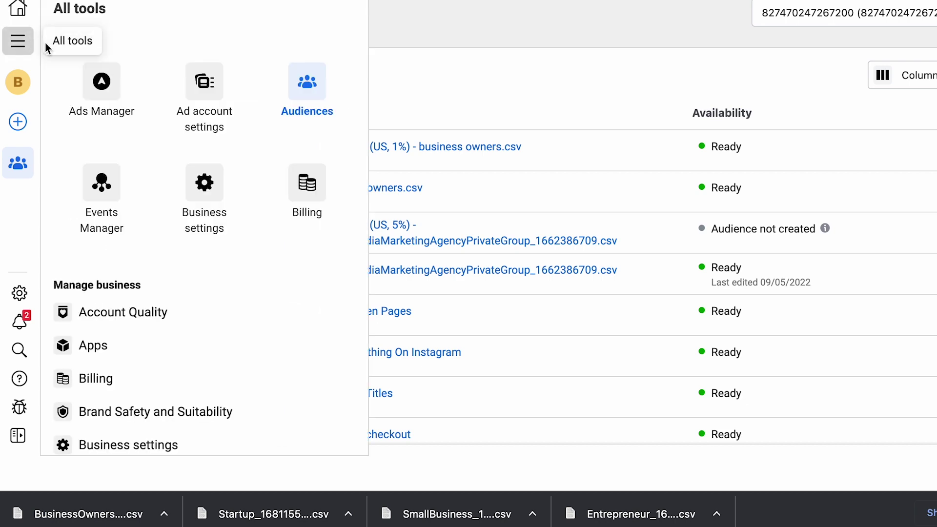
{"action": "left_click", "coordinate": [100, 79]}
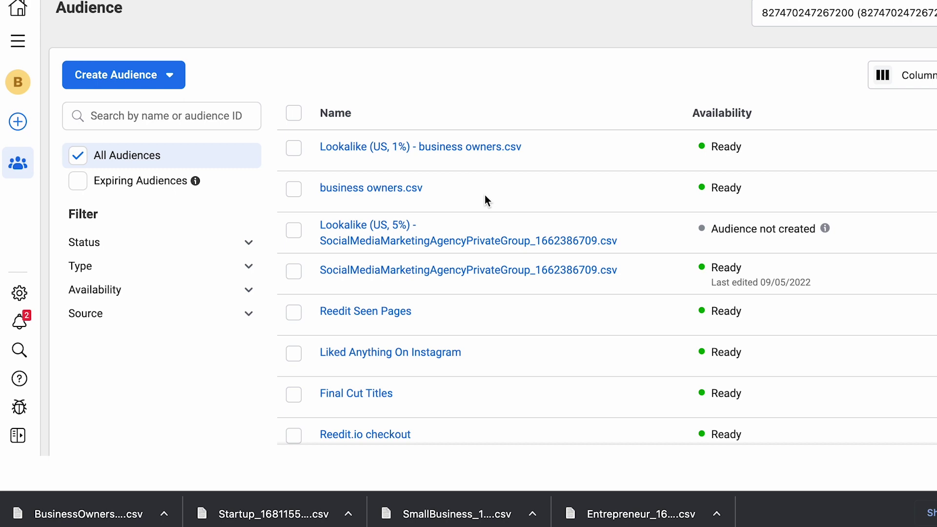
{"action": "left_click", "coordinate": [18, 40]}
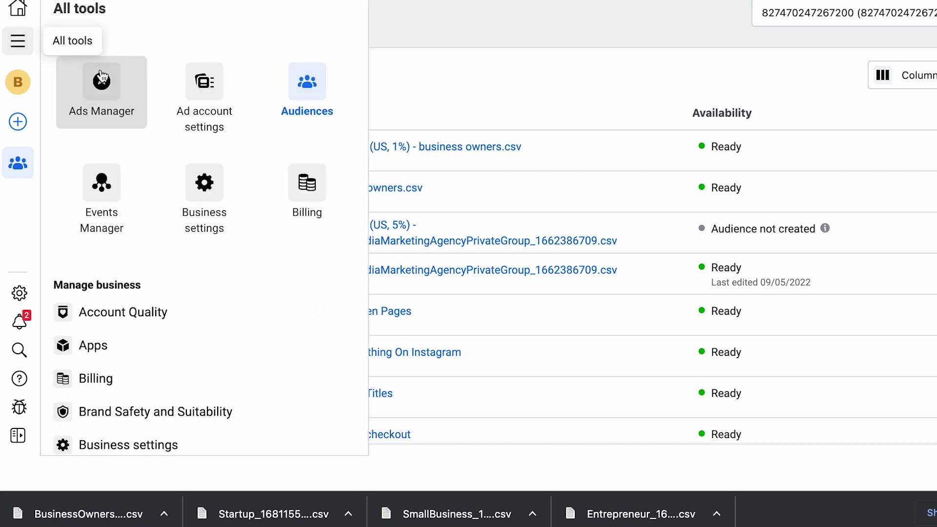
{"action": "left_click", "coordinate": [102, 75]}
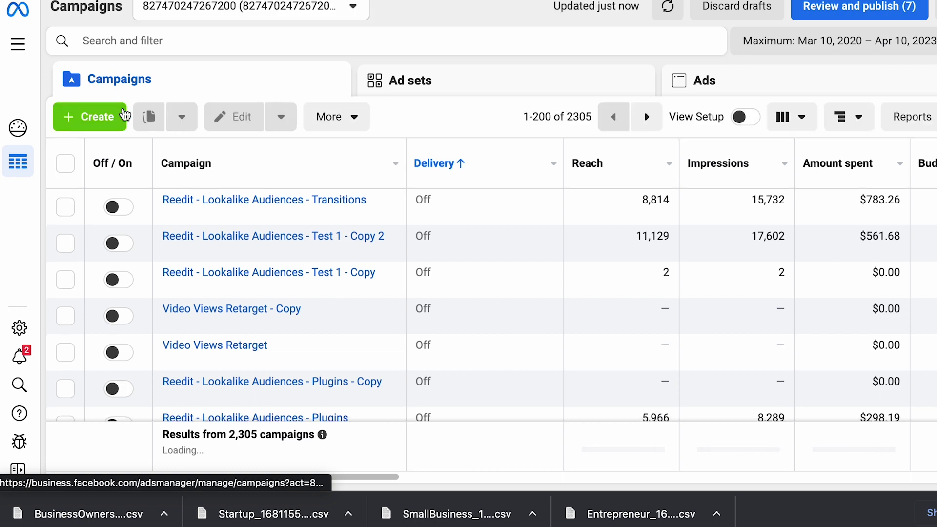
- Create a new campaign with the Sales objective using the Manual sales campaign setup
{"action": "left_click", "coordinate": [95, 111]}
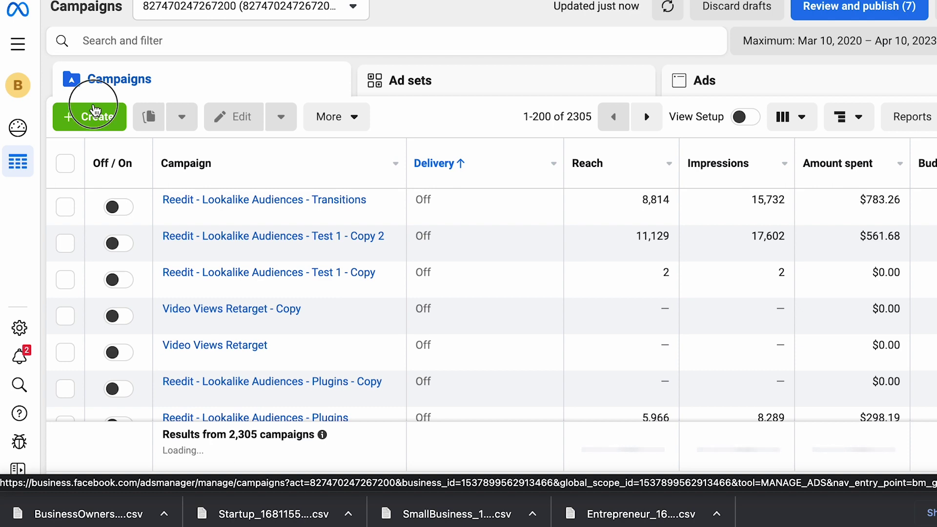
{"action": "scroll", "coordinate": [508, 351], "scroll_direction": "down", "scroll_amount": 5}
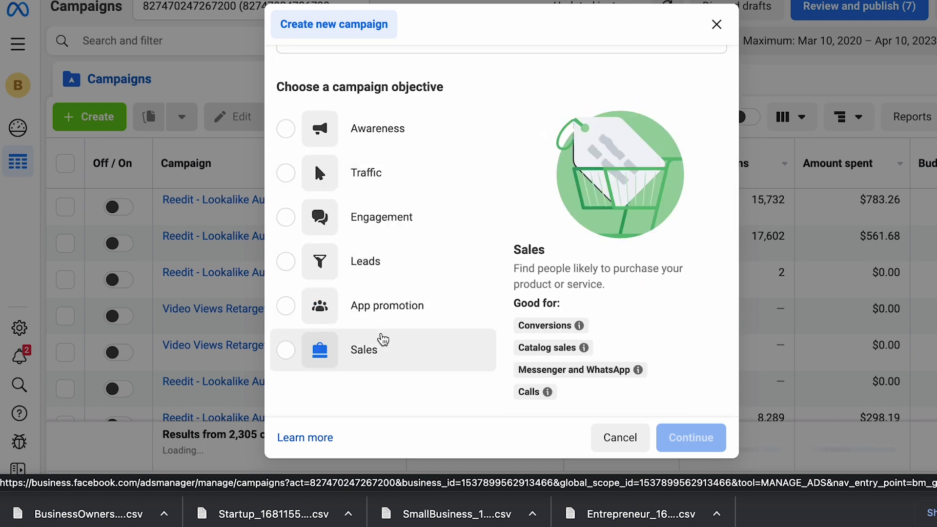
{"action": "left_click", "coordinate": [319, 351]}
{"action": "left_click", "coordinate": [673, 438]}
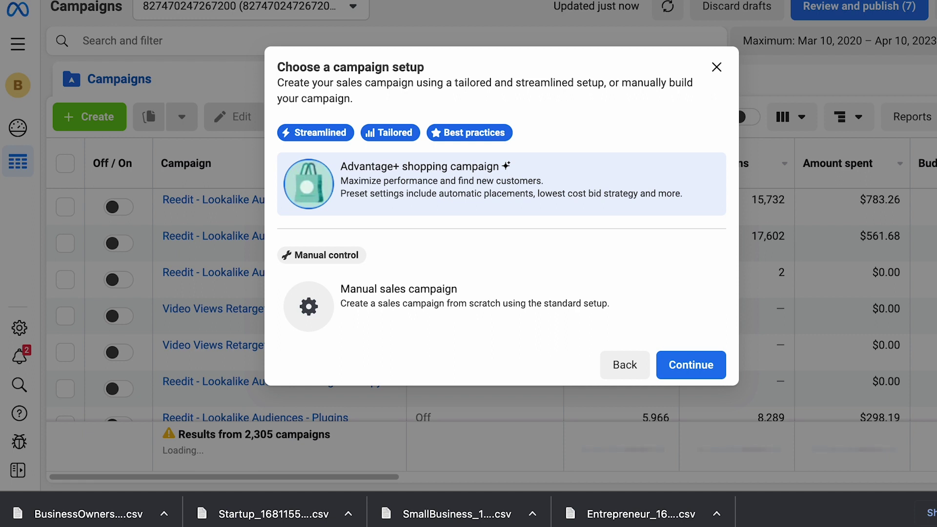
{"action": "left_click", "coordinate": [565, 308]}
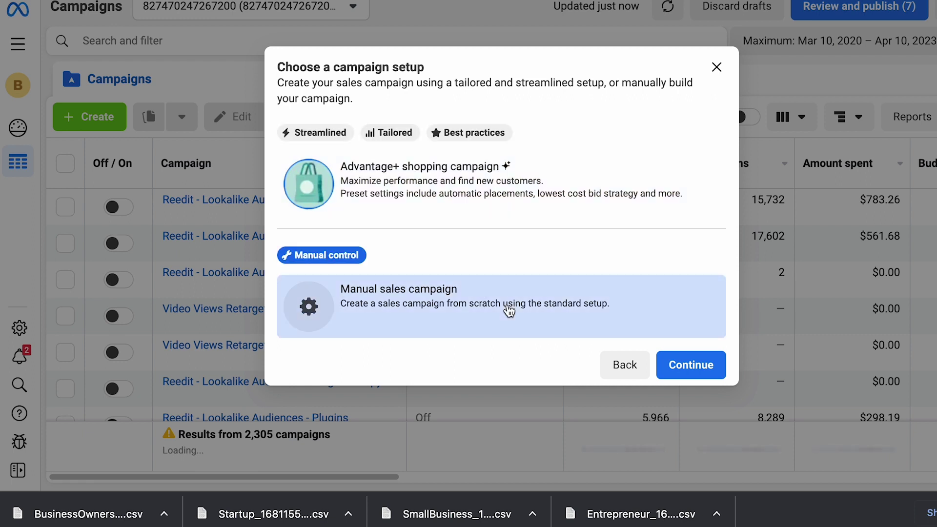
{"action": "left_click", "coordinate": [705, 365]}
- Set the new sales campaign's daily budget to $20 and look over its campaign settings
{"action": "left_click", "coordinate": [376, 121]}
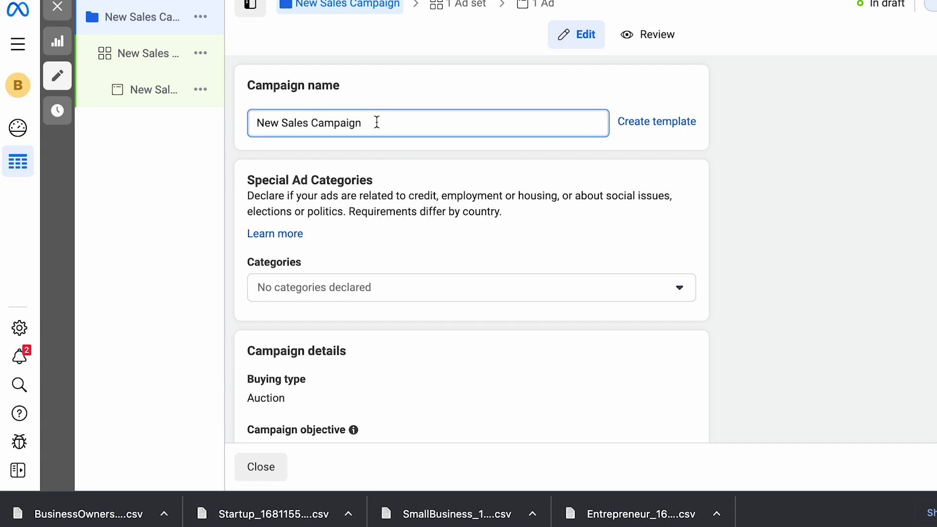
{"action": "scroll", "coordinate": [382, 251], "scroll_direction": "down", "scroll_amount": 7}
{"action": "scroll", "coordinate": [383, 252], "scroll_direction": "up", "scroll_amount": 4}
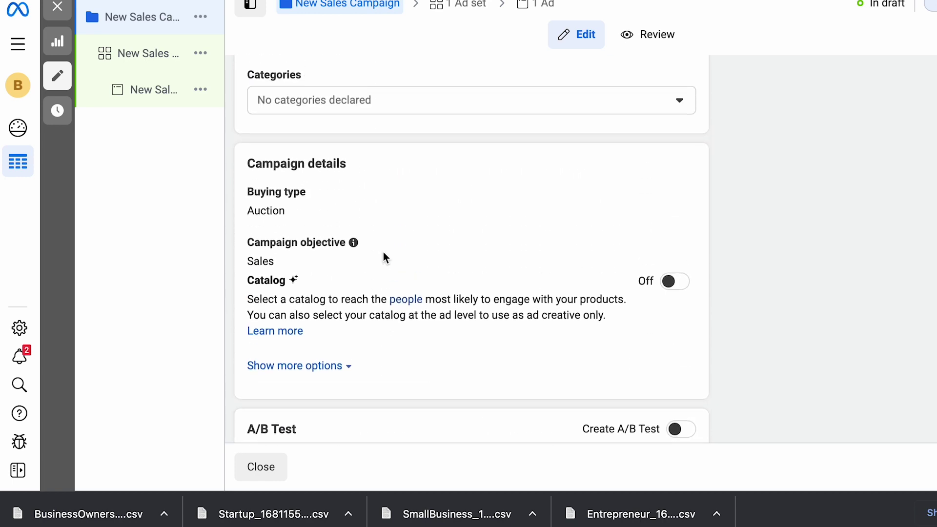
{"action": "scroll", "coordinate": [382, 251], "scroll_direction": "down", "scroll_amount": 5}
{"action": "scroll", "coordinate": [383, 256], "scroll_direction": "down", "scroll_amount": 3}
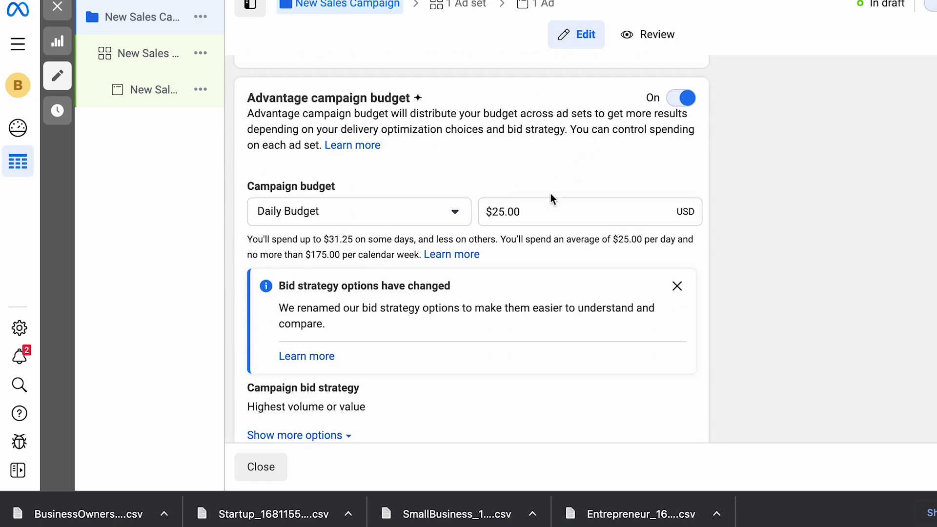
{"action": "left_click", "coordinate": [501, 212]}
{"action": "left_click_drag", "start_coordinate": [520, 212], "coordinate": [459, 212]}
{"action": "type", "text": "20"}
{"action": "left_click", "coordinate": [871, 203]}
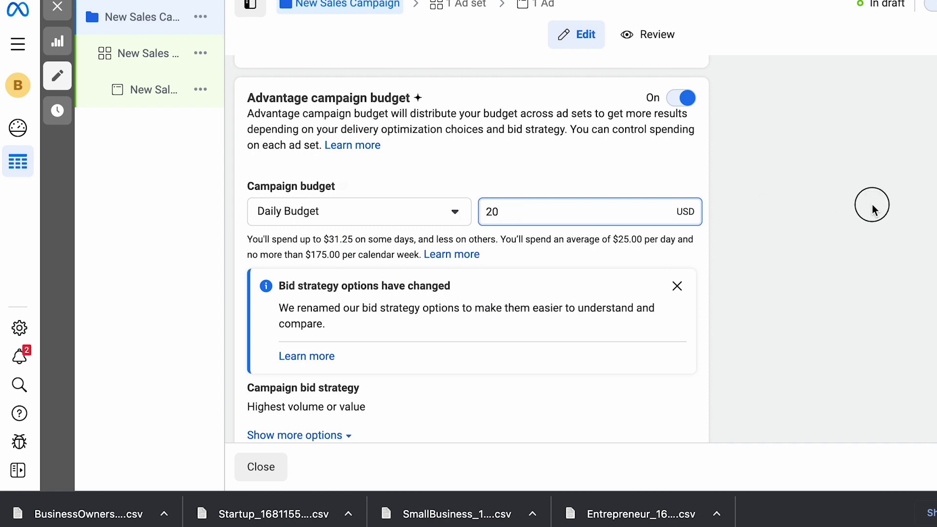
{"action": "scroll", "coordinate": [506, 292], "scroll_direction": "down", "scroll_amount": 1}
{"action": "scroll", "coordinate": [506, 291], "scroll_direction": "up", "scroll_amount": 12}
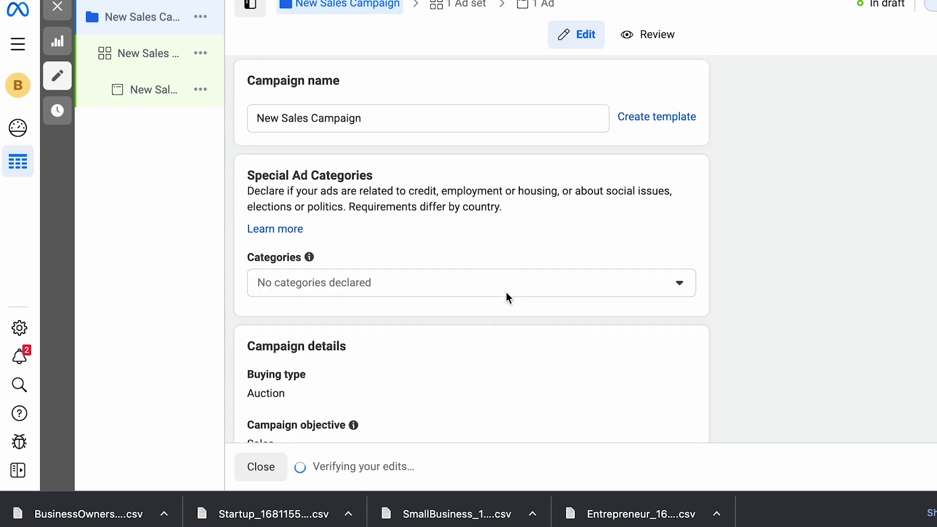
{"action": "scroll", "coordinate": [505, 291], "scroll_direction": "down", "scroll_amount": 8}
{"action": "left_click", "coordinate": [133, 54]}
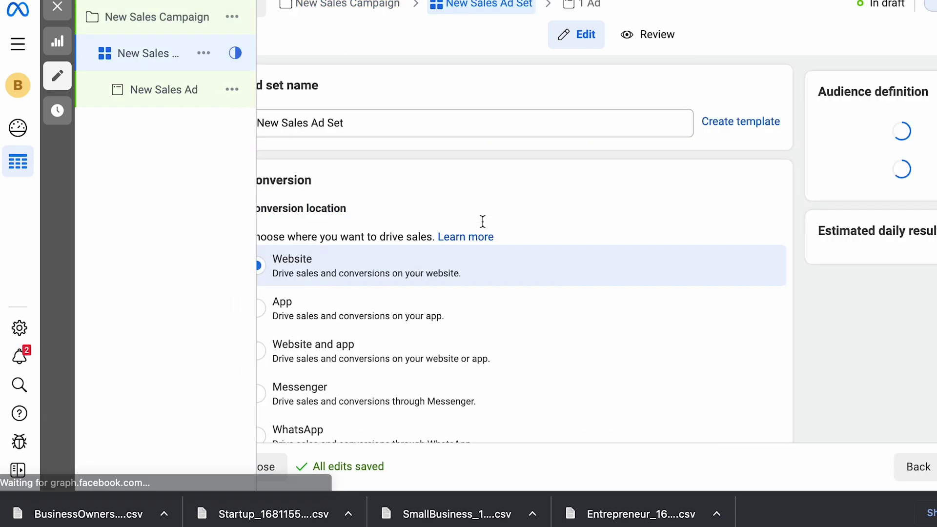
{"action": "scroll", "coordinate": [381, 278], "scroll_direction": "down", "scroll_amount": 4}
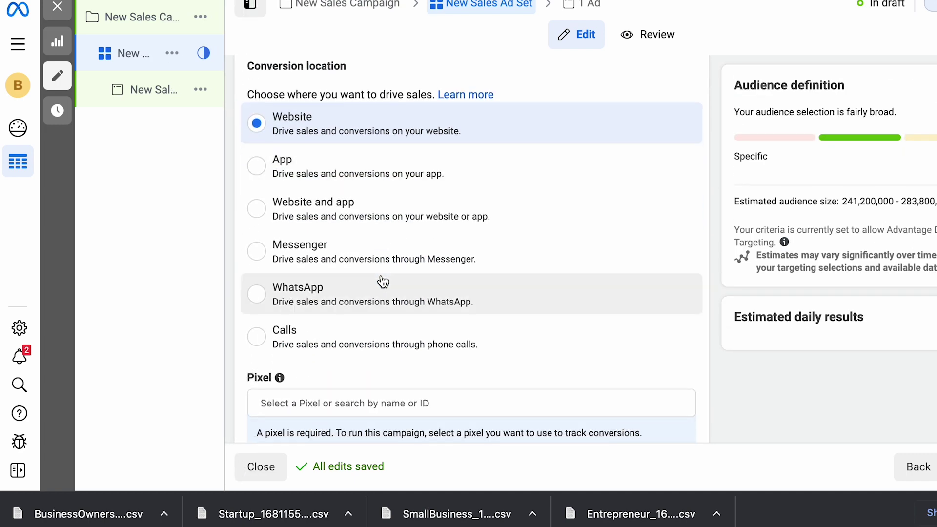
{"action": "left_click", "coordinate": [340, 354]}
{"action": "scroll", "coordinate": [679, 165], "scroll_direction": "down", "scroll_amount": 5}
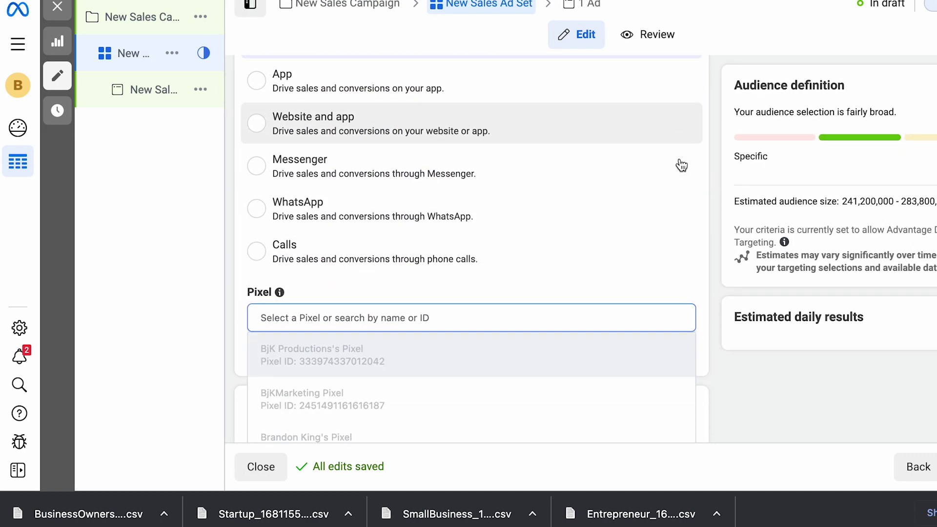
{"action": "left_click", "coordinate": [476, 141]}
{"action": "left_click", "coordinate": [544, 165]}
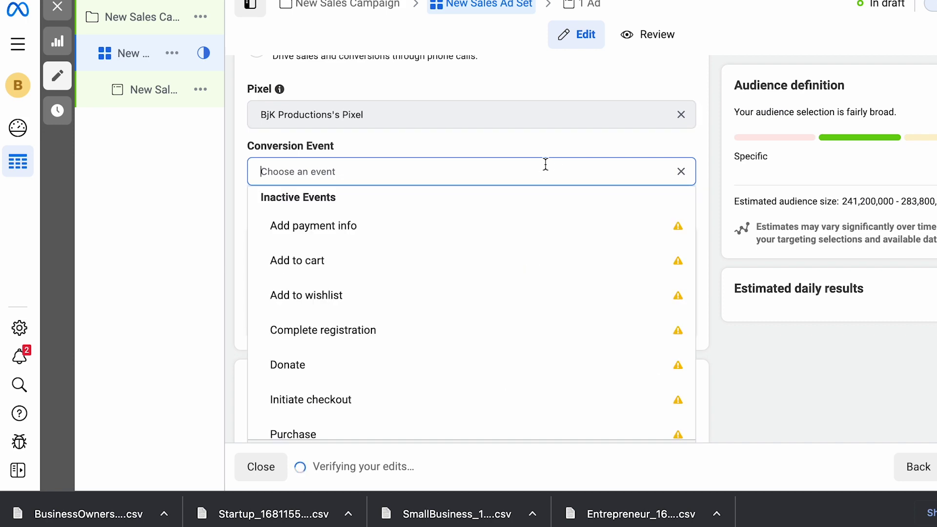
{"action": "scroll", "coordinate": [491, 339], "scroll_direction": "down", "scroll_amount": 2}
{"action": "left_click", "coordinate": [490, 339]}
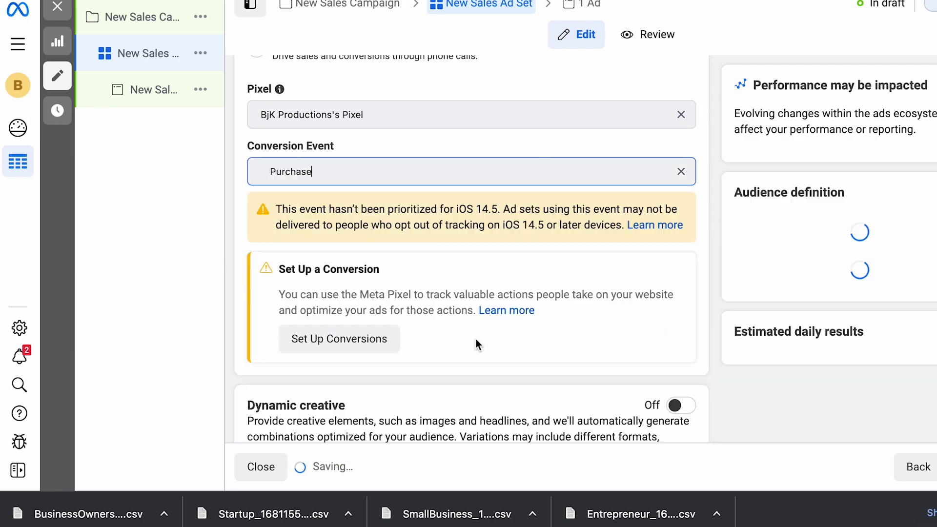
{"action": "scroll", "coordinate": [464, 146], "scroll_direction": "up", "scroll_amount": 5}
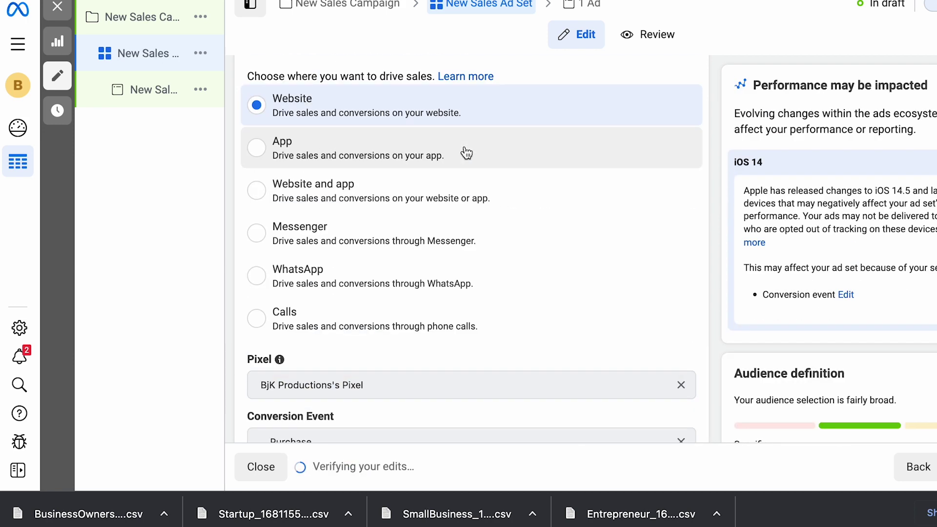
{"action": "scroll", "coordinate": [575, 317], "scroll_direction": "down", "scroll_amount": 4}
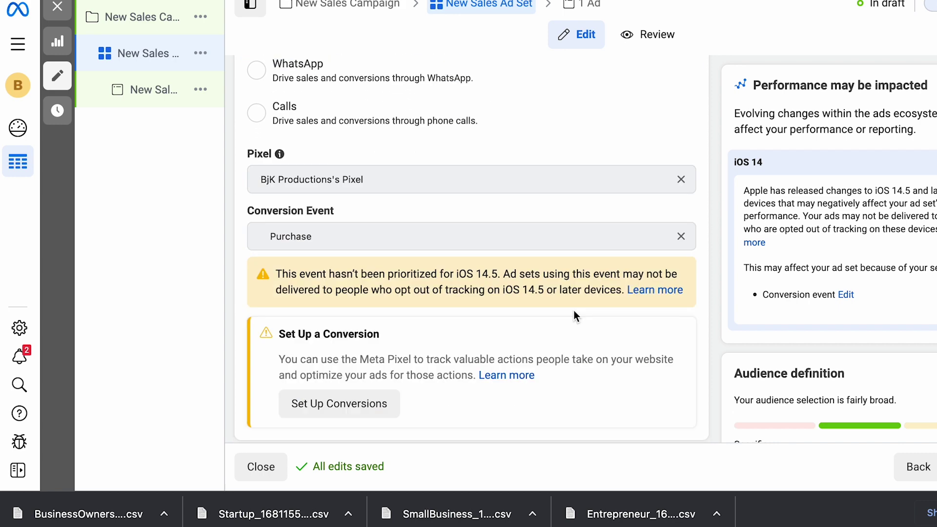
- Add the Lookalike (US, 1%) - business owners.csv audience to the ad set's custom audiences and look over the remaining targeting and placement settings
{"action": "scroll", "coordinate": [574, 312], "scroll_direction": "down", "scroll_amount": 5}
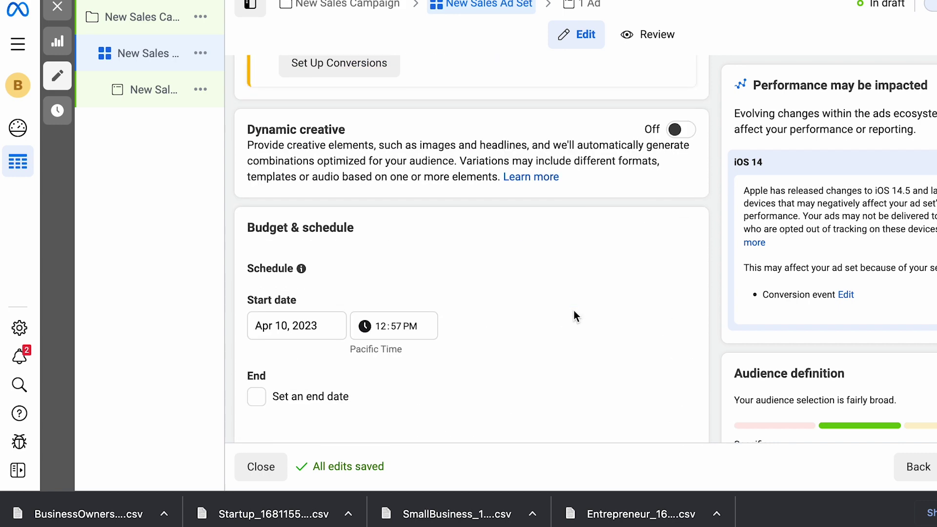
{"action": "scroll", "coordinate": [573, 313], "scroll_direction": "down", "scroll_amount": 6}
{"action": "scroll", "coordinate": [573, 310], "scroll_direction": "up", "scroll_amount": 1}
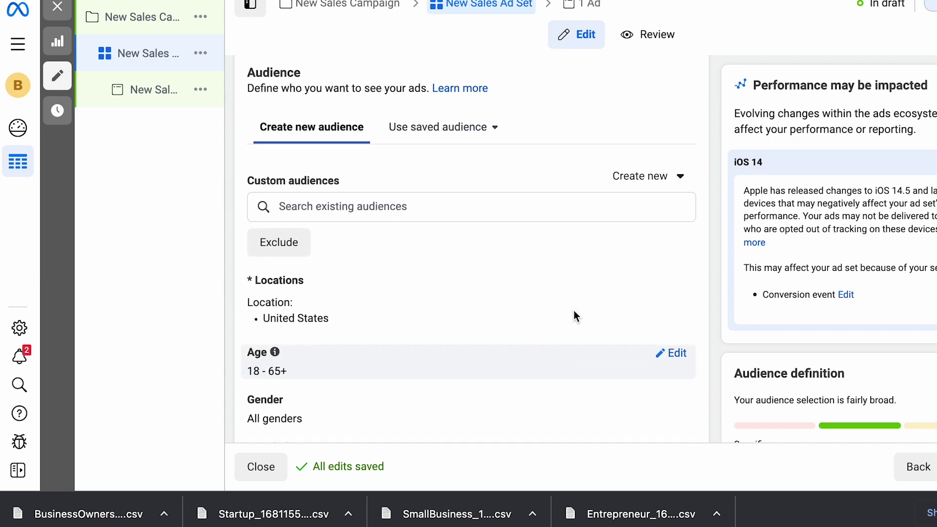
{"action": "left_click", "coordinate": [517, 208]}
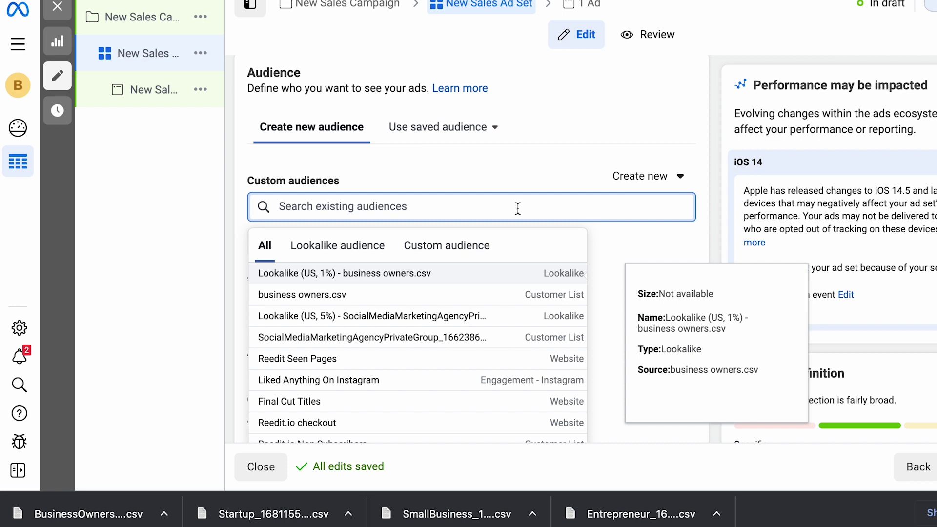
{"action": "type", "text": "business own"}
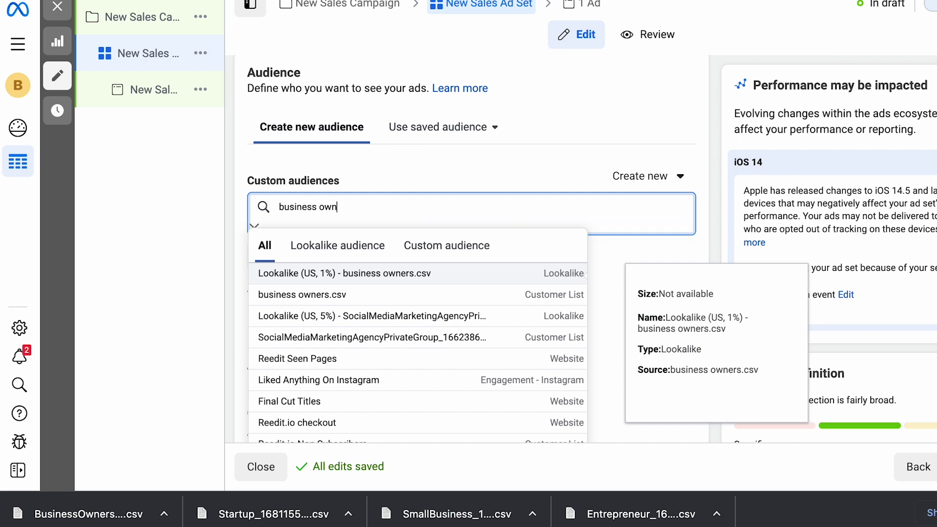
{"action": "type", "text": "ers"}
{"action": "left_click", "coordinate": [528, 272]}
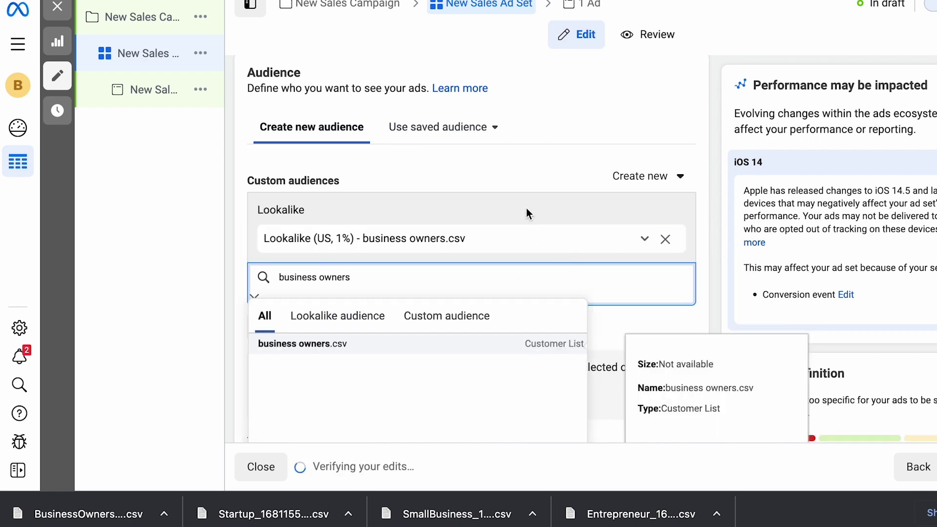
{"action": "left_click", "coordinate": [526, 208]}
{"action": "scroll", "coordinate": [533, 214], "scroll_direction": "down", "scroll_amount": 5}
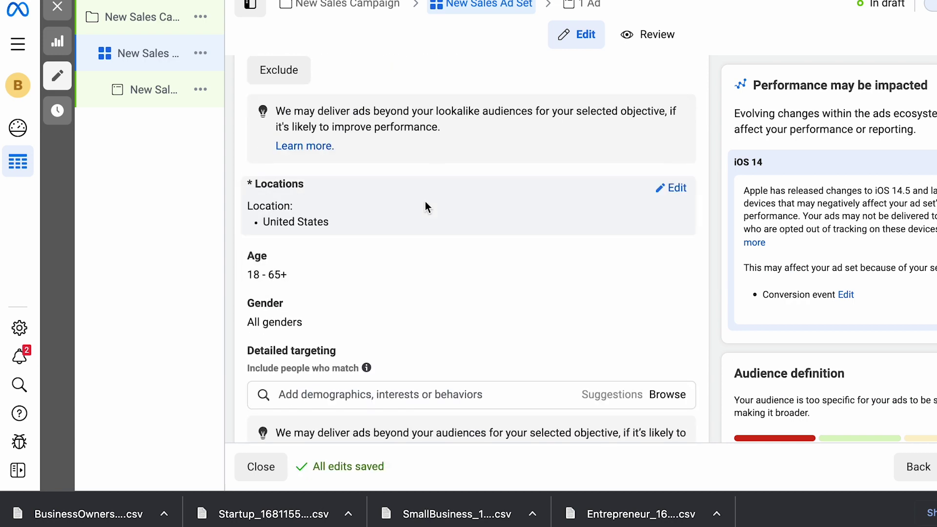
{"action": "scroll", "coordinate": [431, 276], "scroll_direction": "down", "scroll_amount": 10}
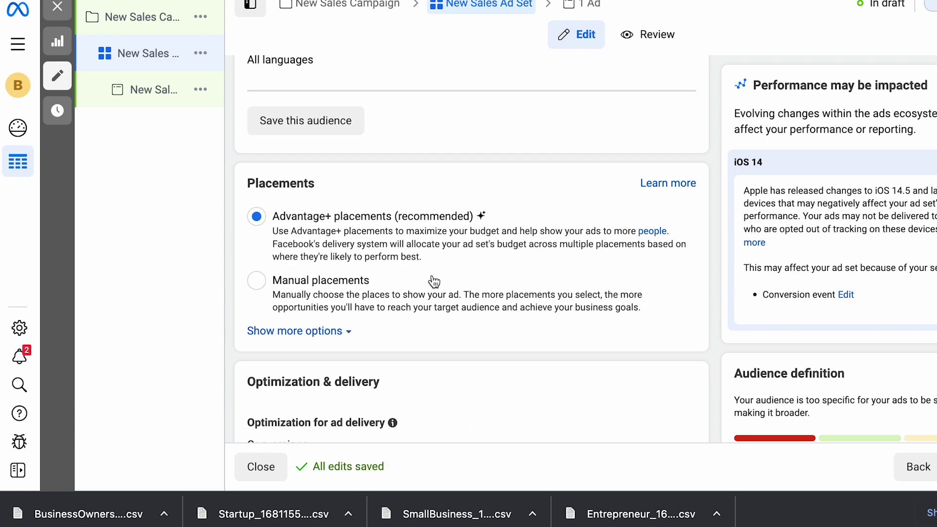
- Look over the ad set's placements and delivery settings, continue to the ad, and select igleads.io as its Instagram account
{"action": "scroll", "coordinate": [434, 281], "scroll_direction": "down", "scroll_amount": 1}
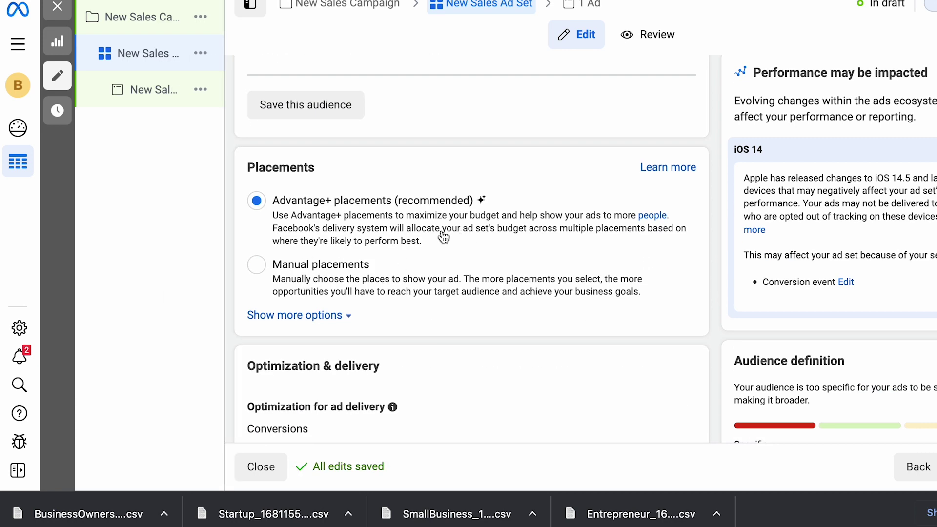
{"action": "scroll", "coordinate": [474, 317], "scroll_direction": "down", "scroll_amount": 3}
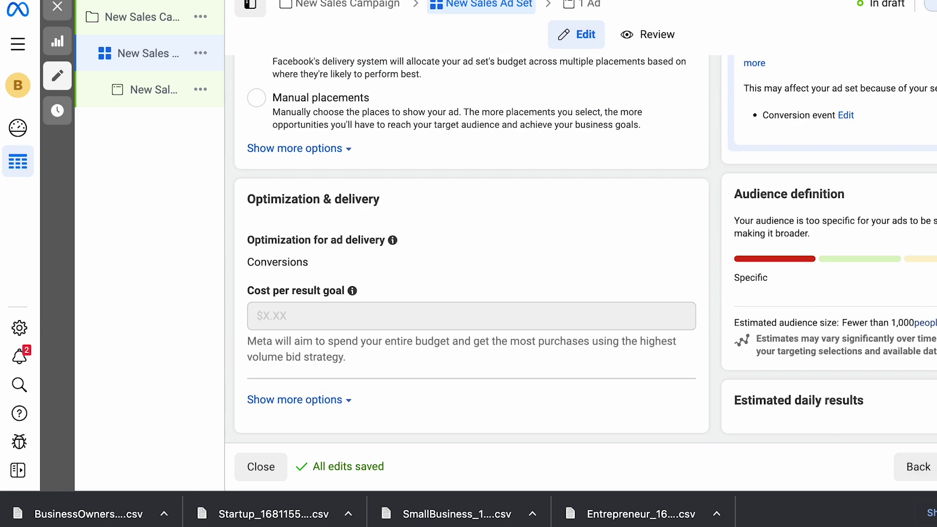
{"action": "left_click", "coordinate": [932, 466]}
{"action": "scroll", "coordinate": [420, 230], "scroll_direction": "down", "scroll_amount": 2}
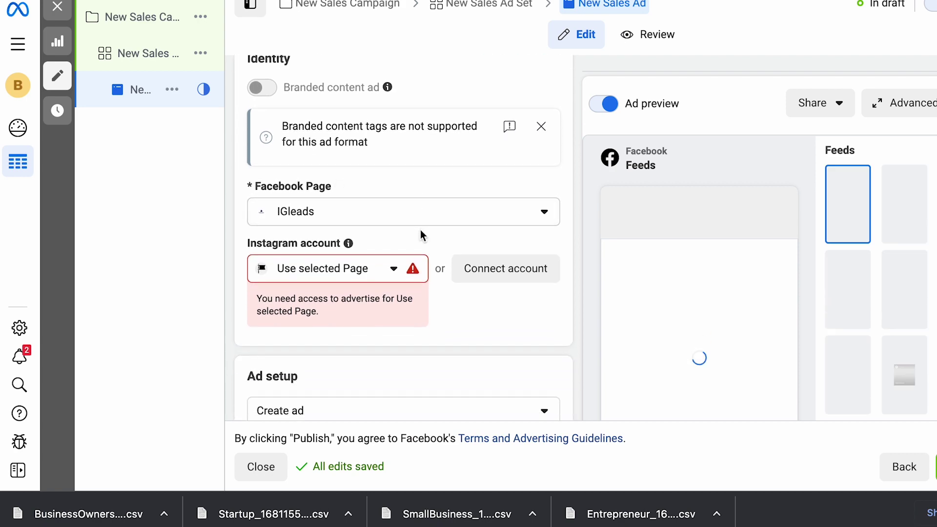
{"action": "scroll", "coordinate": [420, 229], "scroll_direction": "down", "scroll_amount": 1}
{"action": "left_click", "coordinate": [359, 236]}
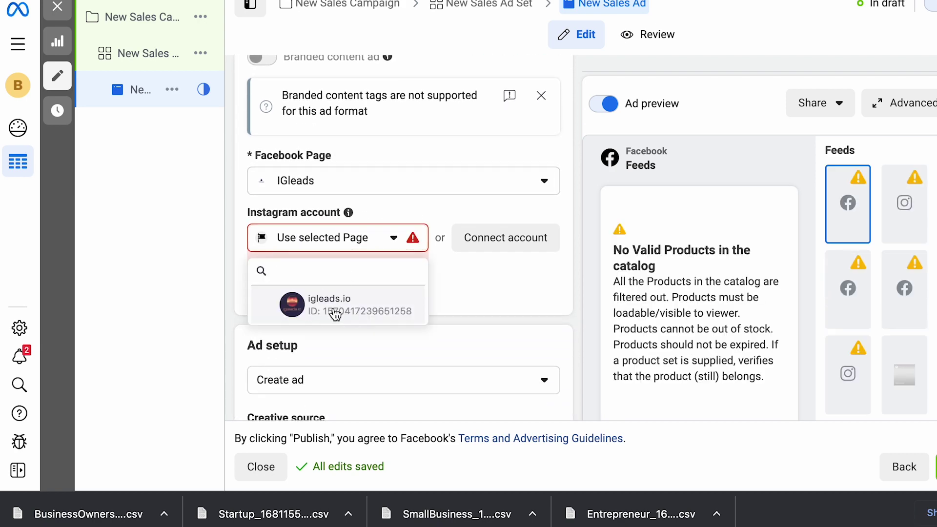
{"action": "left_click", "coordinate": [335, 315]}
- Look over the ad's creative source options, its media for each placement group and the Facebook feed preview
{"action": "scroll", "coordinate": [444, 209], "scroll_direction": "down", "scroll_amount": 5}
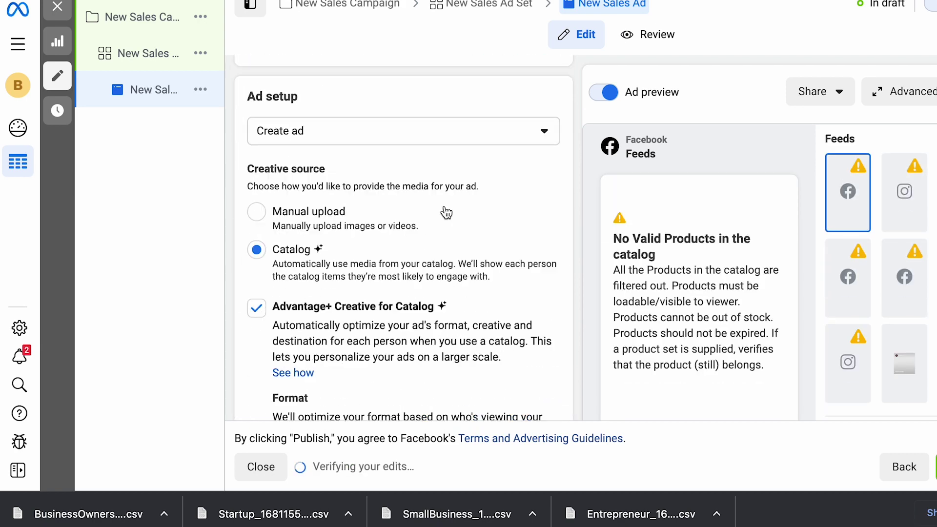
{"action": "scroll", "coordinate": [446, 213], "scroll_direction": "down", "scroll_amount": 8}
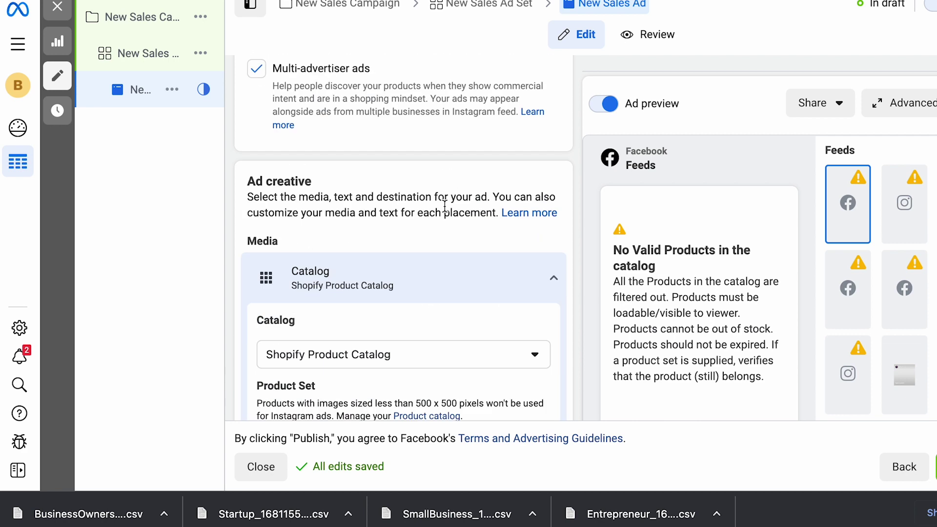
{"action": "scroll", "coordinate": [445, 205], "scroll_direction": "up", "scroll_amount": 7}
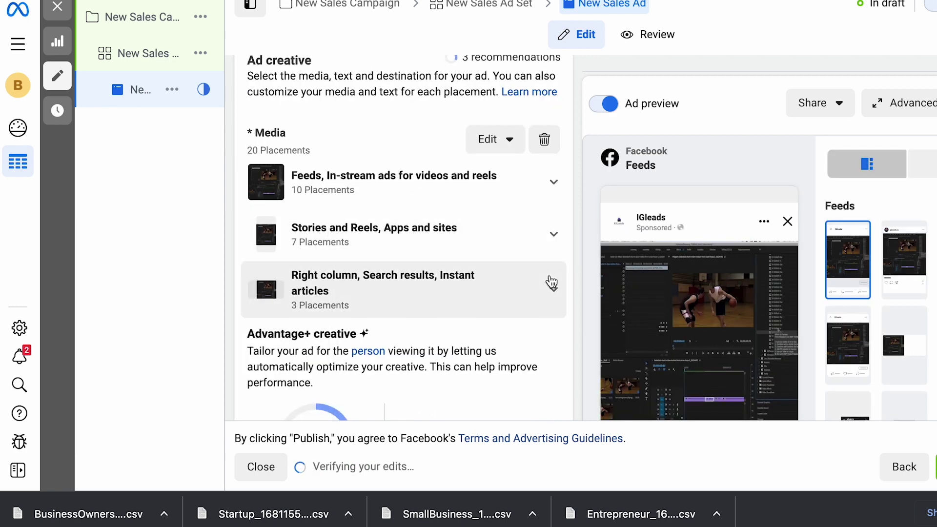
{"action": "scroll", "coordinate": [550, 278], "scroll_direction": "down", "scroll_amount": 2}
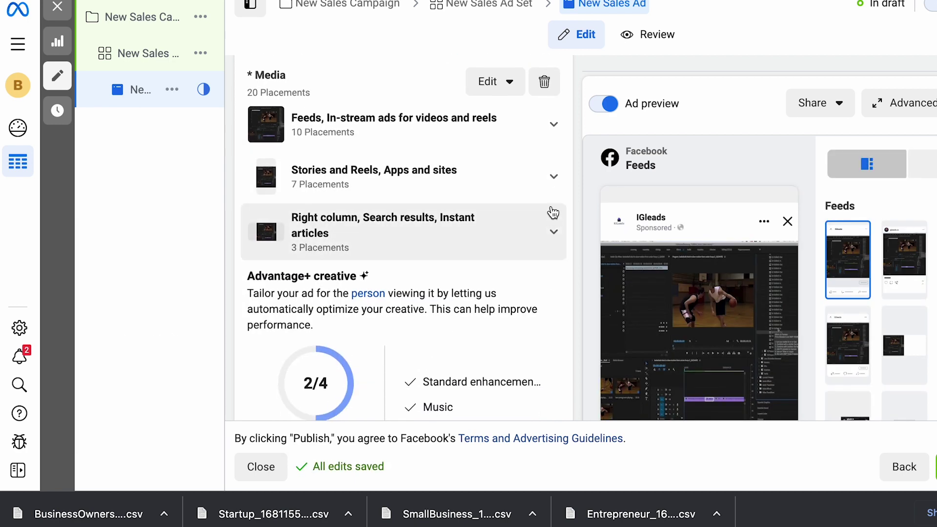
{"action": "scroll", "coordinate": [547, 176], "scroll_direction": "down", "scroll_amount": 2}
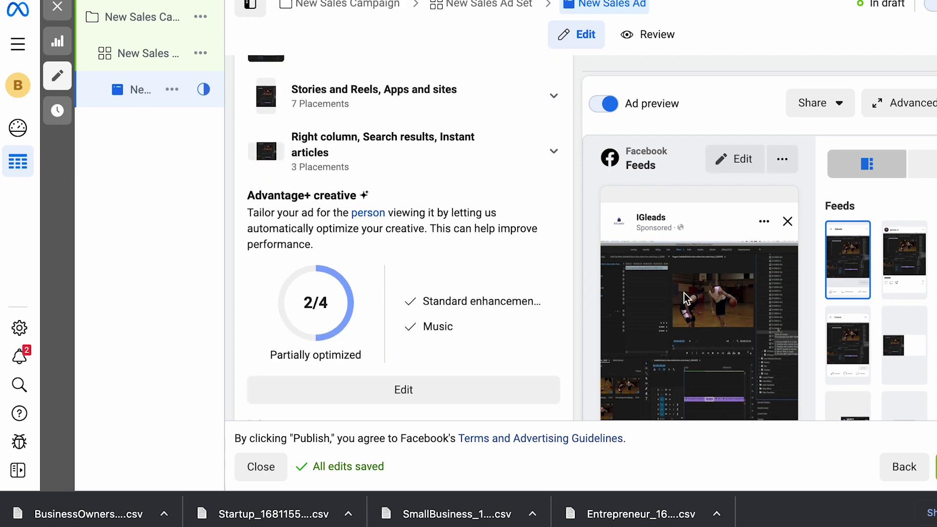
{"action": "scroll", "coordinate": [589, 215], "scroll_direction": "up", "scroll_amount": 6}
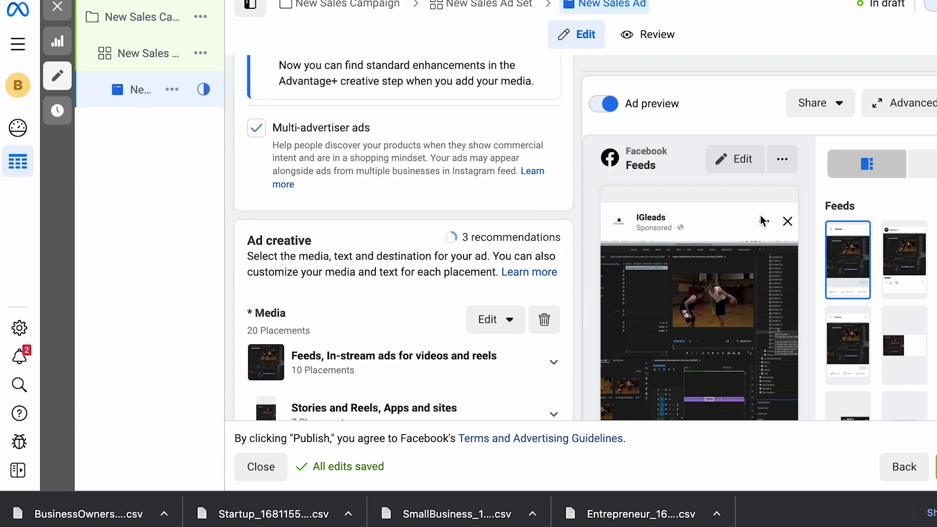
{"action": "scroll", "coordinate": [376, 317], "scroll_direction": "down", "scroll_amount": 4}
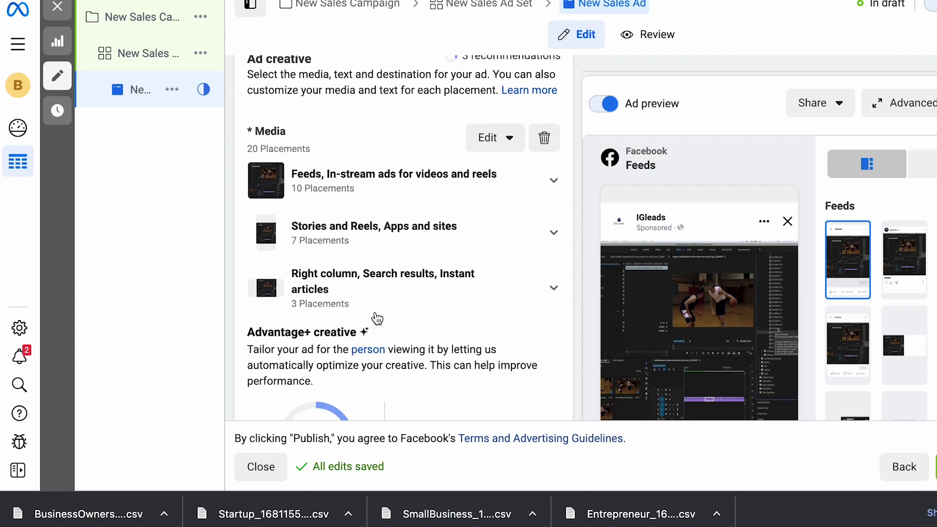
- Examine the primary text, headline and description fields of the ad creative
{"action": "scroll", "coordinate": [377, 317], "scroll_direction": "down", "scroll_amount": 7}
{"action": "left_click", "coordinate": [359, 255]}
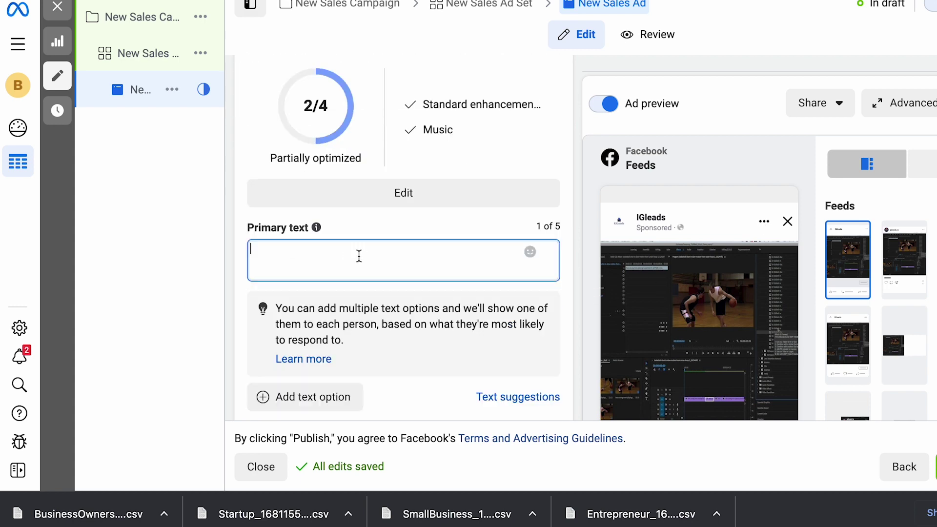
{"action": "left_click", "coordinate": [439, 233]}
{"action": "left_click", "coordinate": [377, 261]}
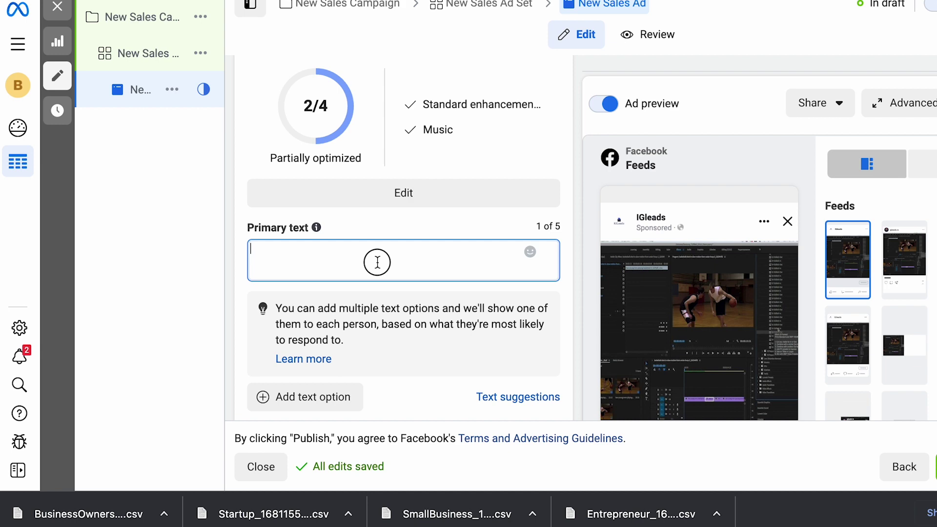
{"action": "left_click", "coordinate": [410, 216]}
{"action": "scroll", "coordinate": [410, 216], "scroll_direction": "down", "scroll_amount": 6}
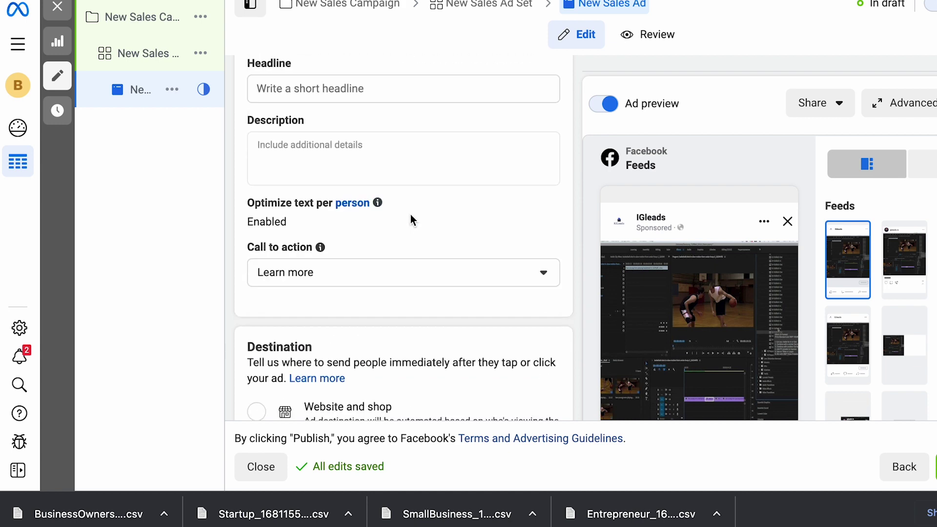
{"action": "scroll", "coordinate": [364, 244], "scroll_direction": "up", "scroll_amount": 3}
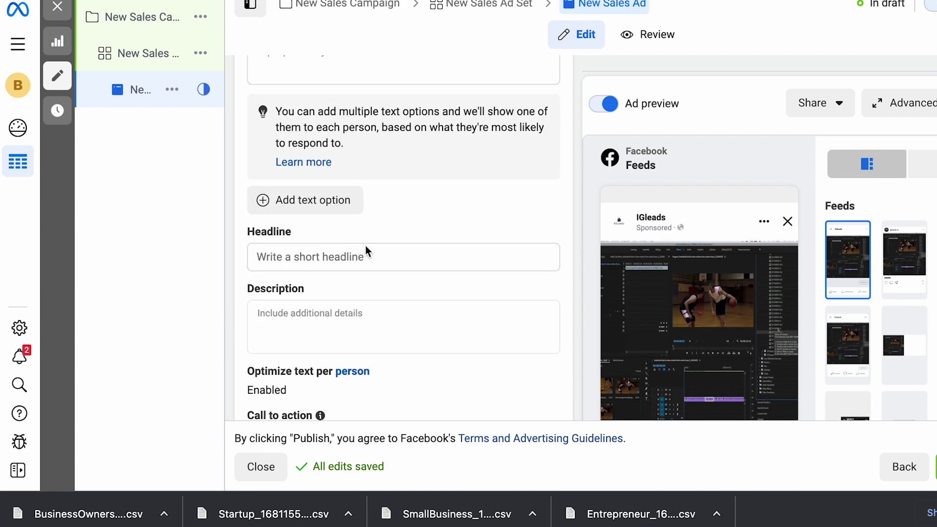
{"action": "left_click", "coordinate": [329, 266]}
{"action": "left_click", "coordinate": [475, 329]}
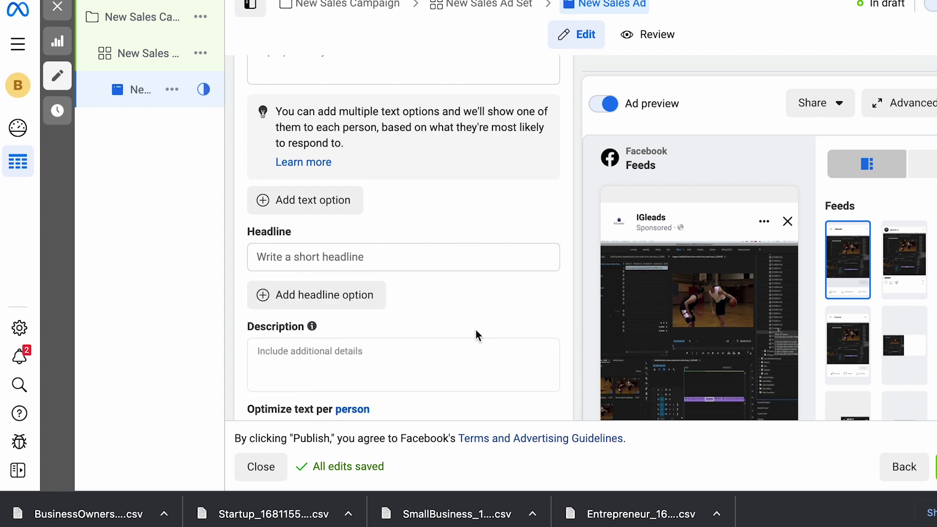
- Set the ad's call to action to Shop now
{"action": "scroll", "coordinate": [419, 276], "scroll_direction": "down", "scroll_amount": 5}
{"action": "left_click", "coordinate": [405, 247]}
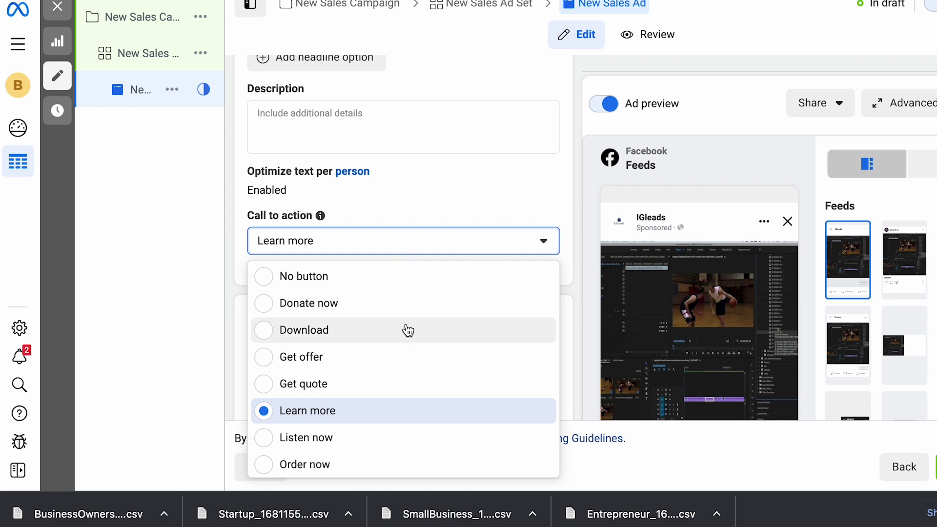
{"action": "scroll", "coordinate": [378, 366], "scroll_direction": "down", "scroll_amount": 4}
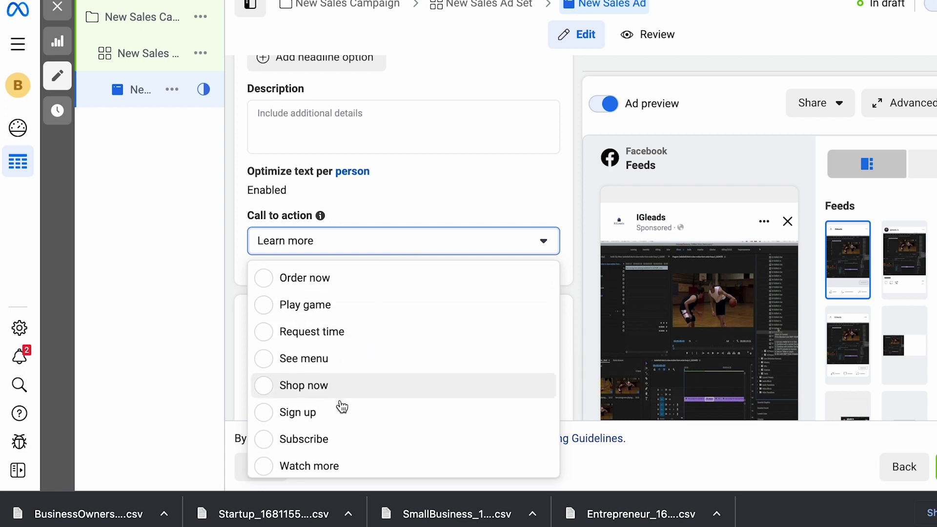
{"action": "left_click", "coordinate": [335, 388]}
- Examine the ad's Website URL and other destination settings, and return to the ad name and identity settings
{"action": "scroll", "coordinate": [242, 287], "scroll_direction": "down", "scroll_amount": 5}
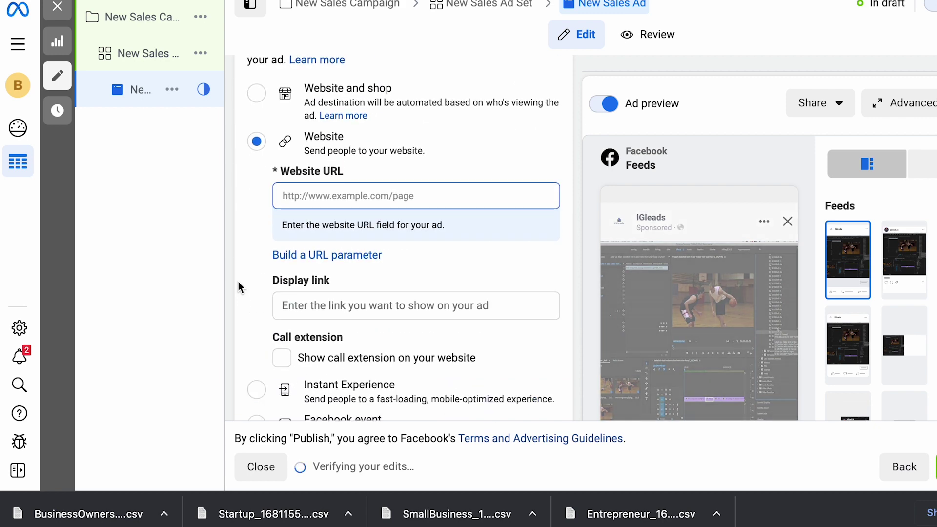
{"action": "left_click", "coordinate": [313, 195]}
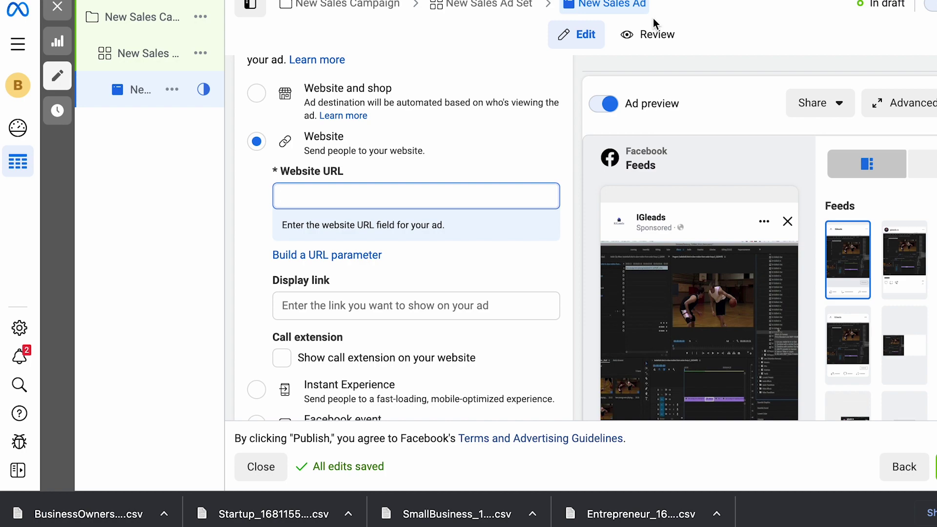
{"action": "scroll", "coordinate": [442, 127], "scroll_direction": "down", "scroll_amount": 10}
{"action": "scroll", "coordinate": [442, 127], "scroll_direction": "up", "scroll_amount": 8}
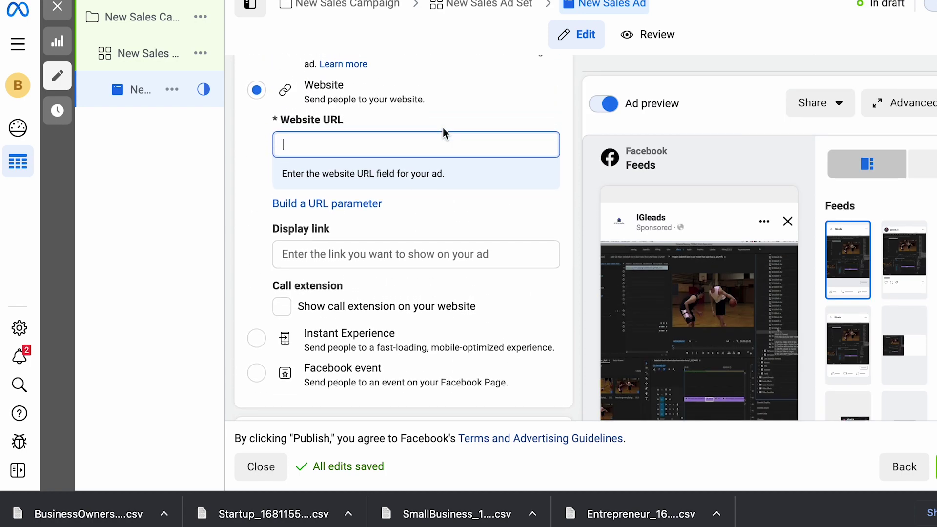
{"action": "scroll", "coordinate": [443, 128], "scroll_direction": "up", "scroll_amount": 5}
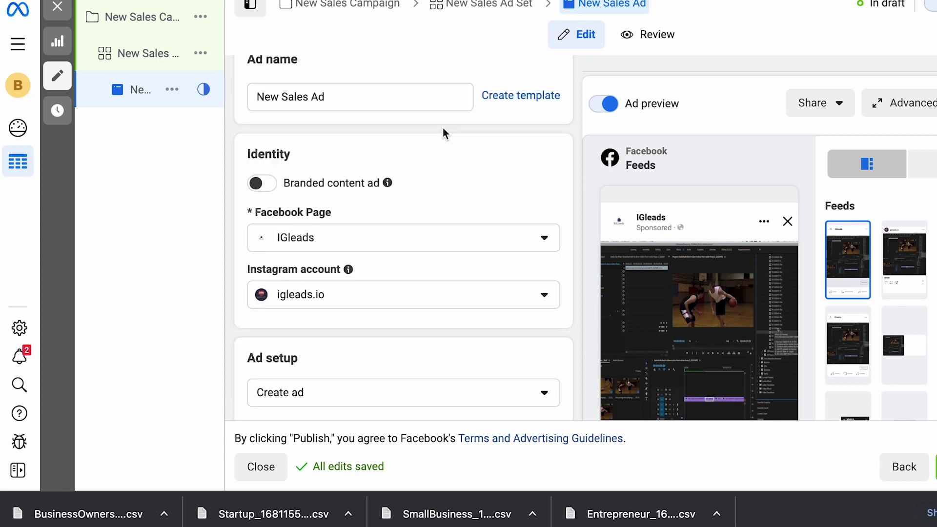